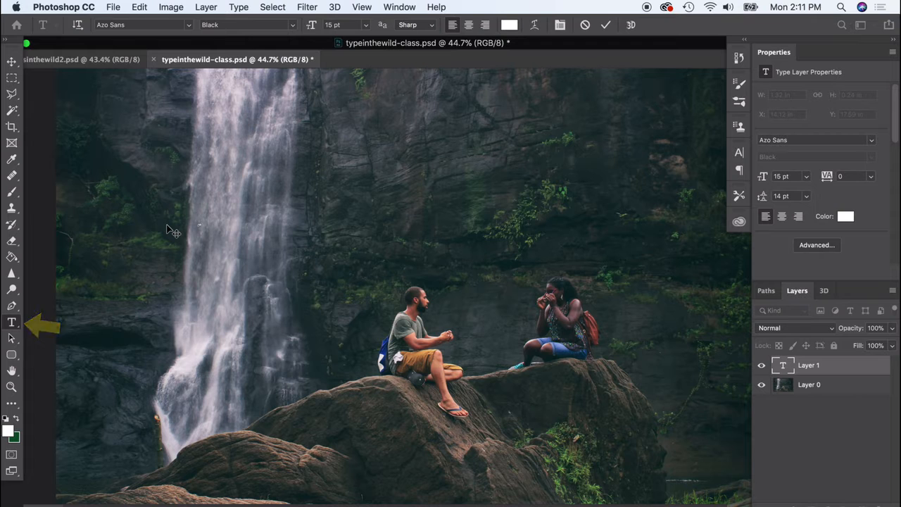
Step: Commit the word "typography" and scale it up to about 318 pt across the waterfall and the dark cliff
click(12, 62)
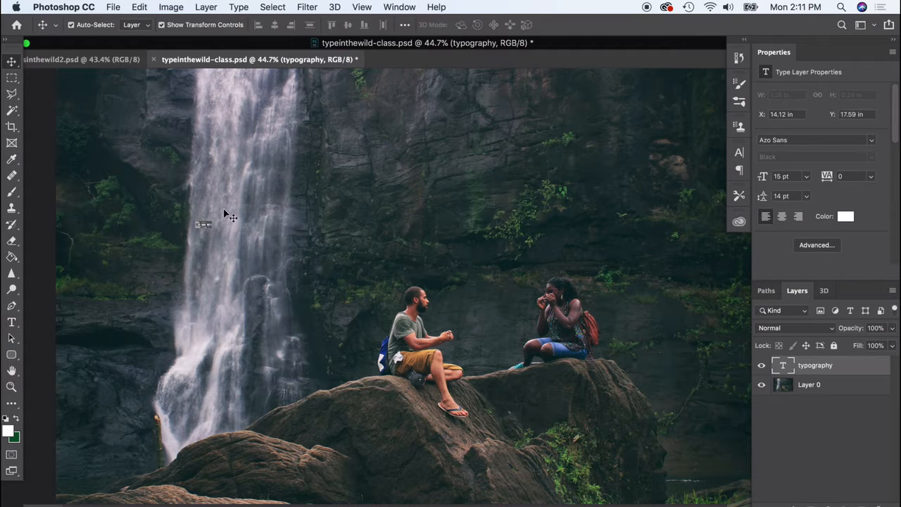
key(super+t)
drag(211, 220, 436, 137)
key(Return)
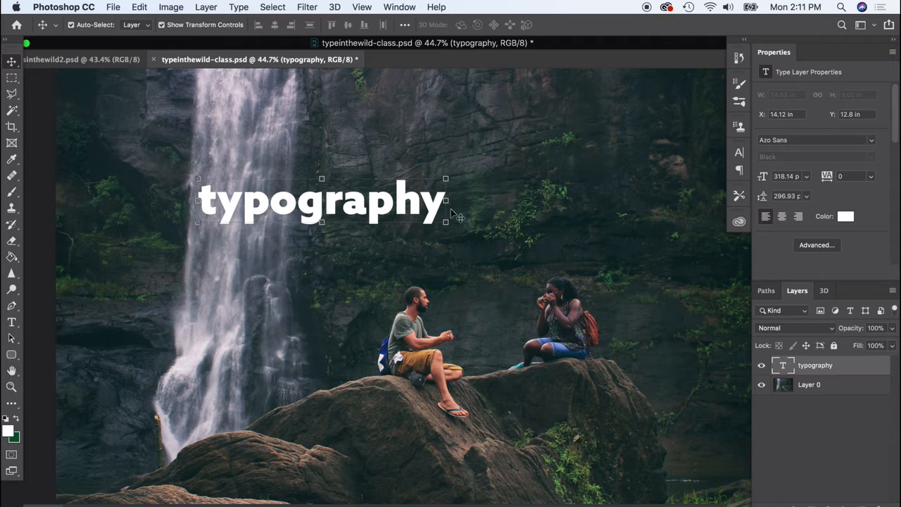
double_click(782, 366)
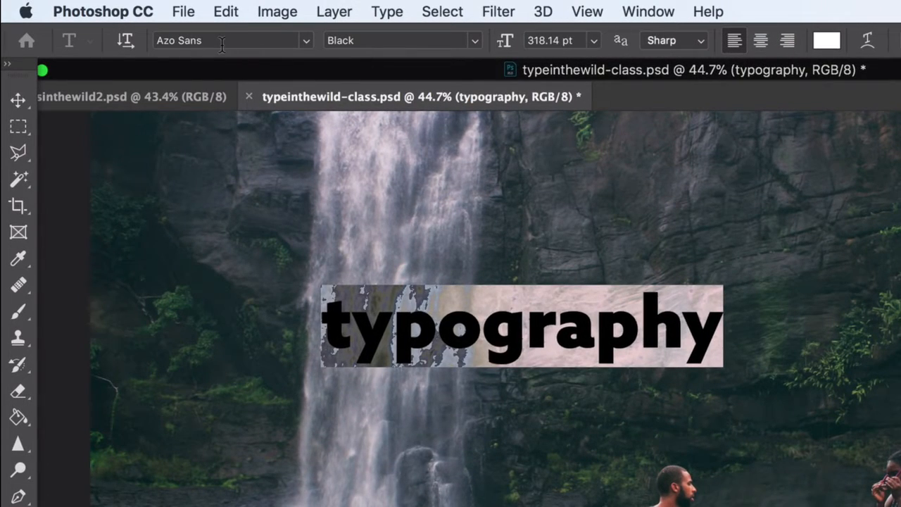
click(18, 100)
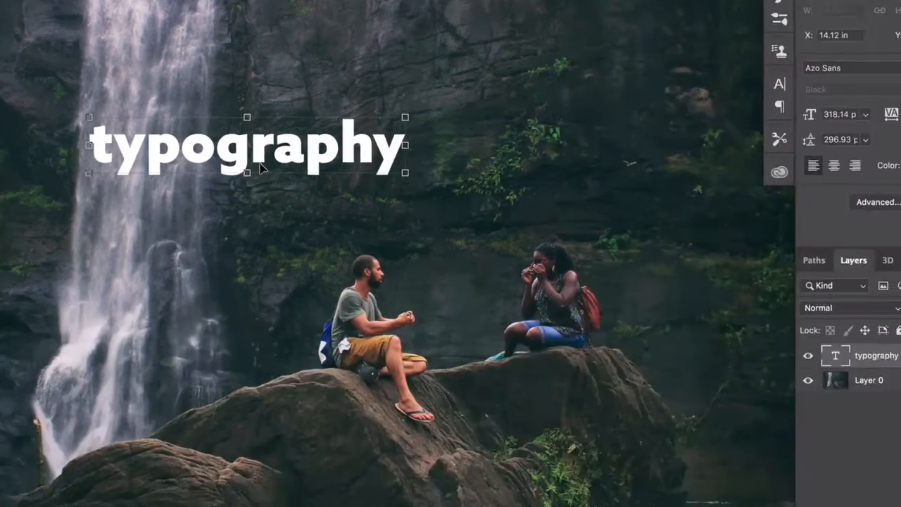
Step: Move the "typography" text down over the two seated people and enlarge it to about 490 pt
drag(260, 167, 259, 310)
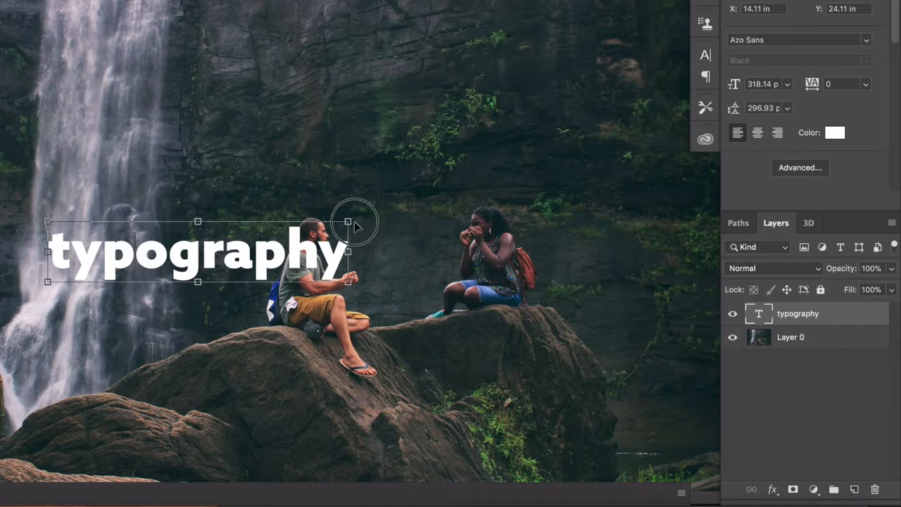
drag(354, 226, 570, 171)
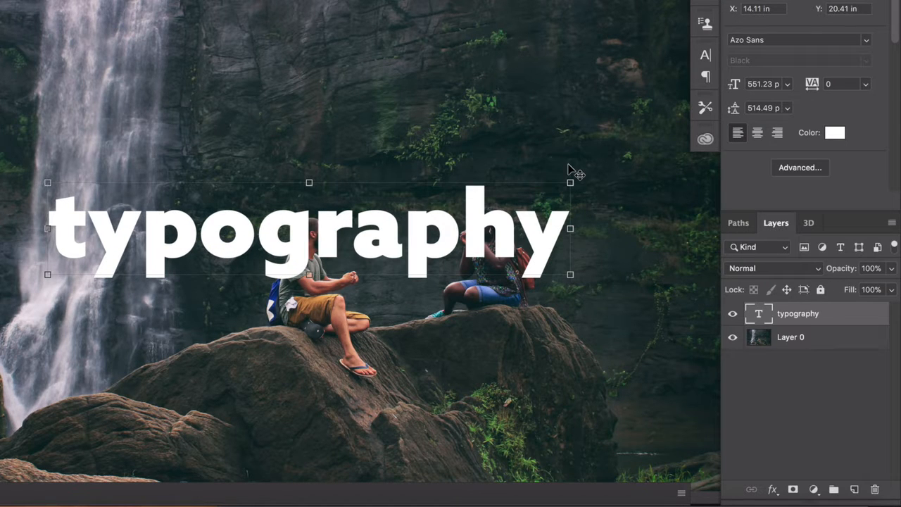
drag(497, 230, 555, 251)
drag(627, 196, 571, 211)
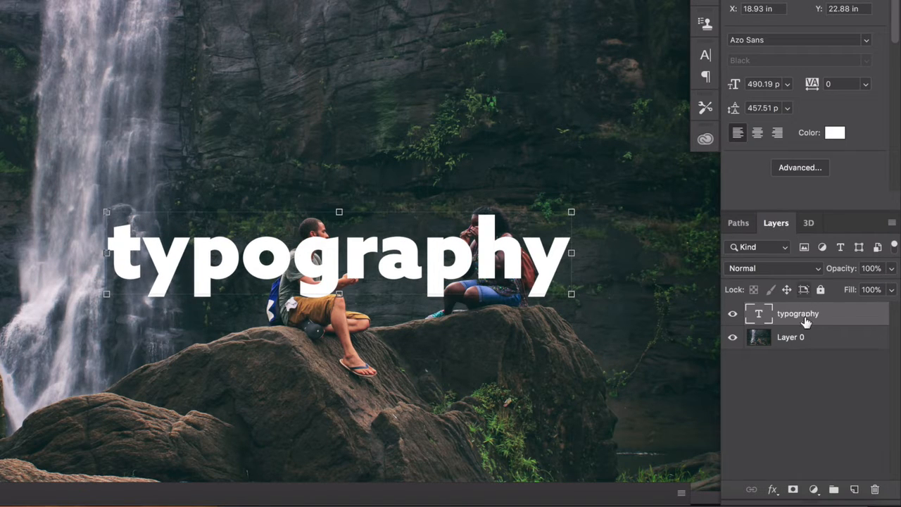
Step: Lower the typography layer's opacity to 64% and reposition the text to overlap the man's and the woman's upper bodies
click(893, 269)
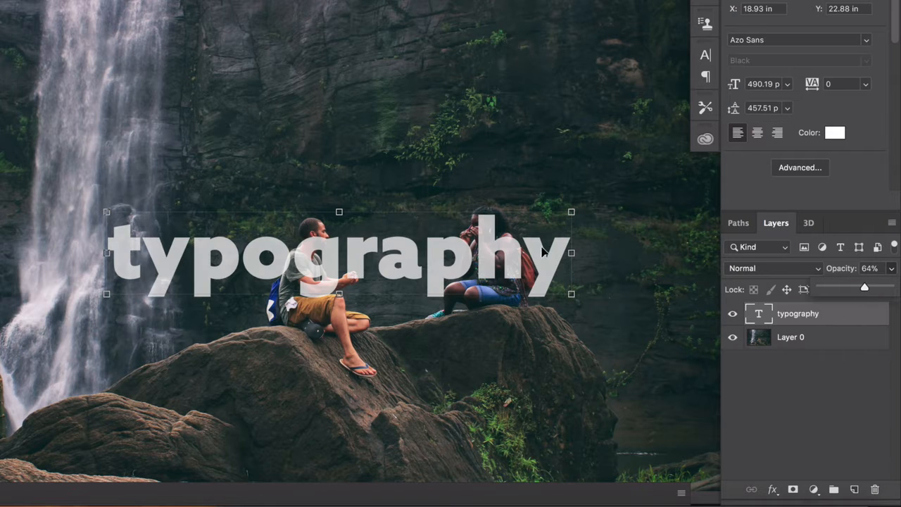
scroll(385, 290, up, 10)
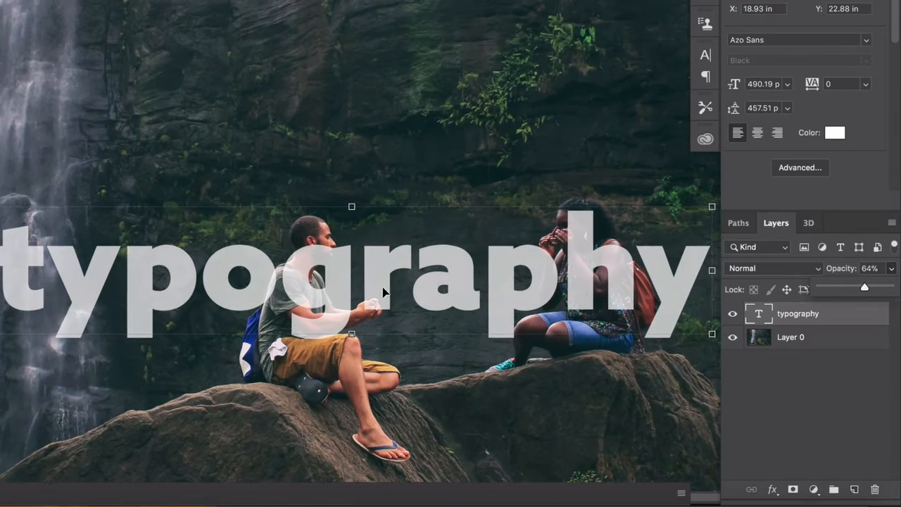
scroll(386, 284, down, 2)
scroll(386, 284, right, 5)
scroll(409, 267, left, 2)
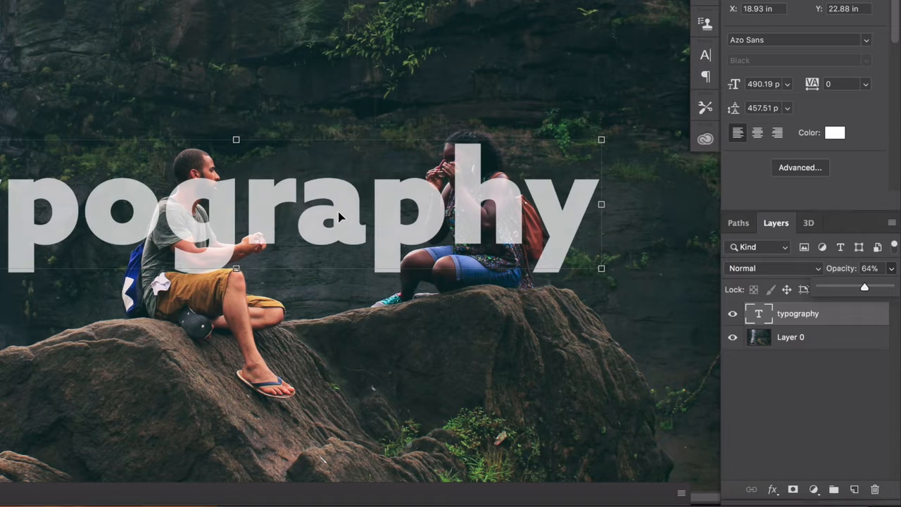
drag(274, 206, 373, 210)
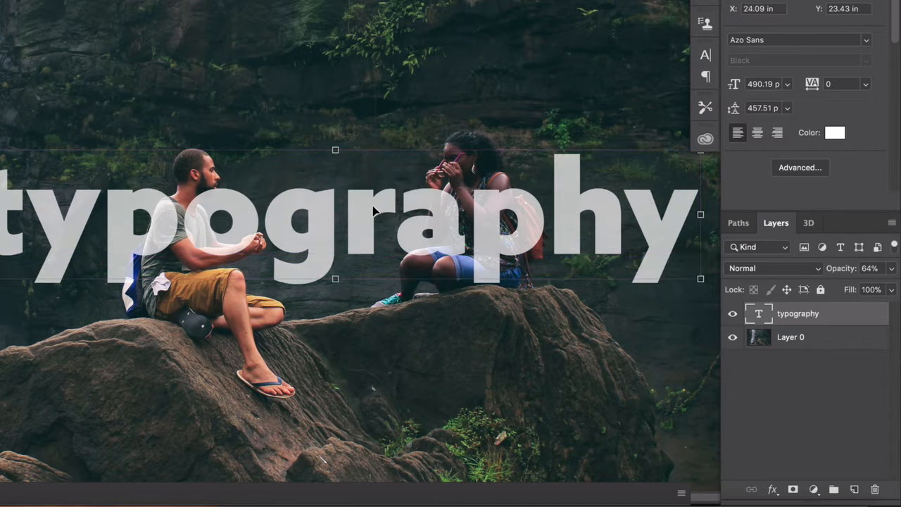
Step: Set the typography layer's opacity to 100% and deselect the layer
click(891, 270)
drag(873, 290, 892, 287)
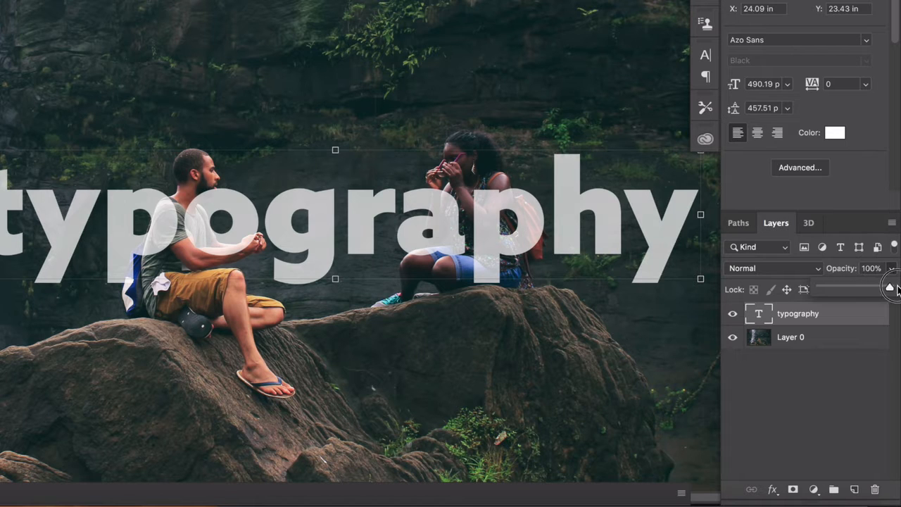
click(809, 384)
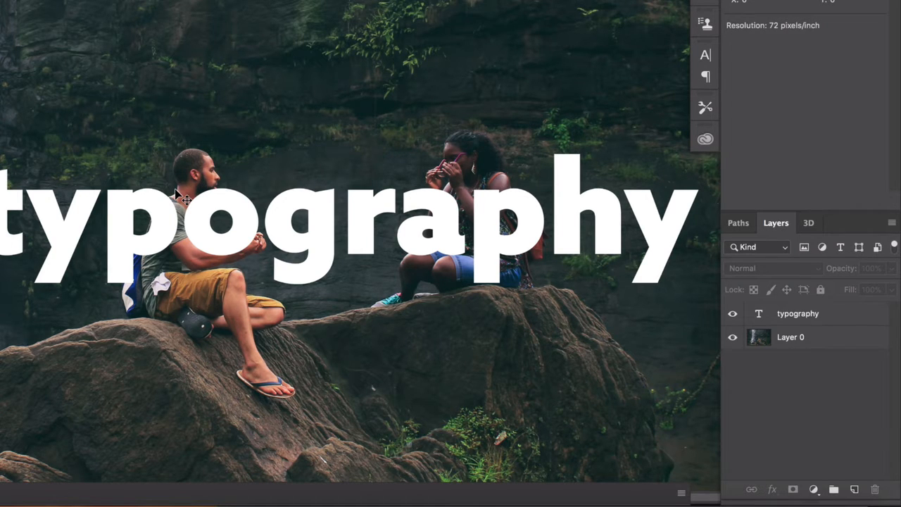
Step: Check the photo with the text hidden, and add a layer mask to the visible typography layer
click(731, 314)
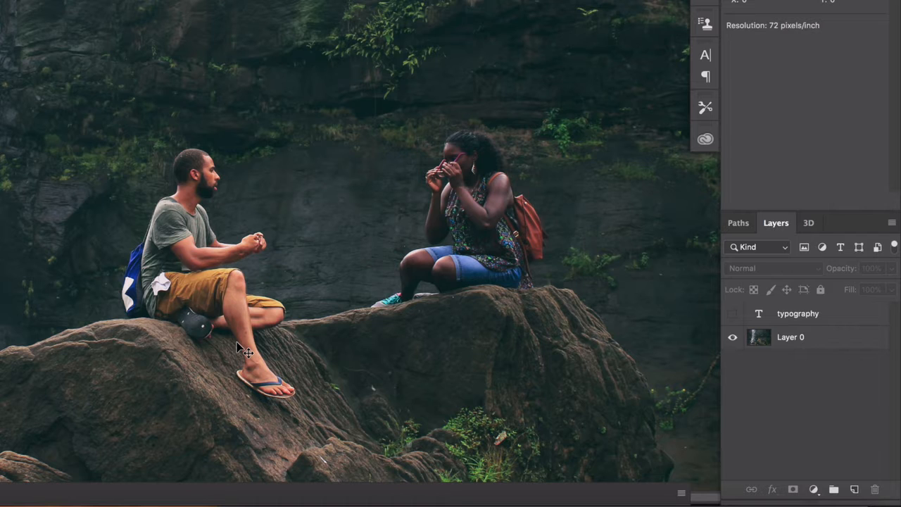
click(798, 314)
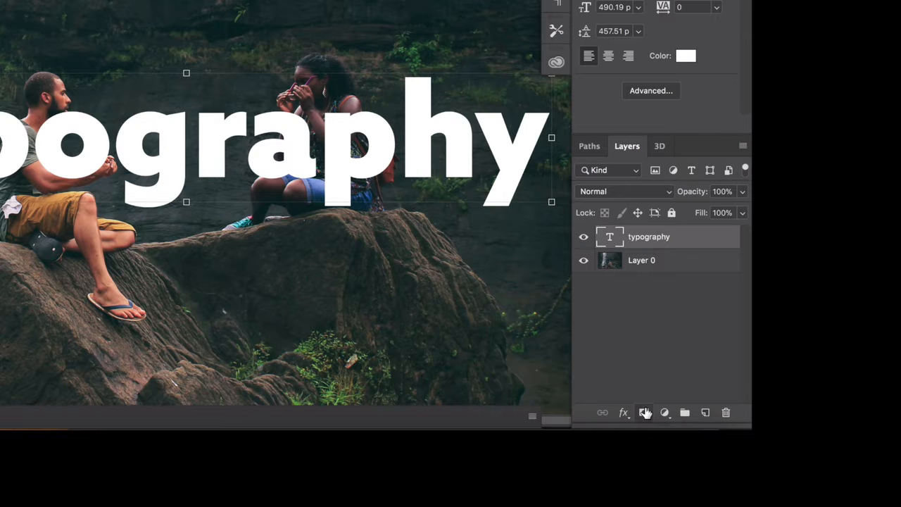
click(644, 414)
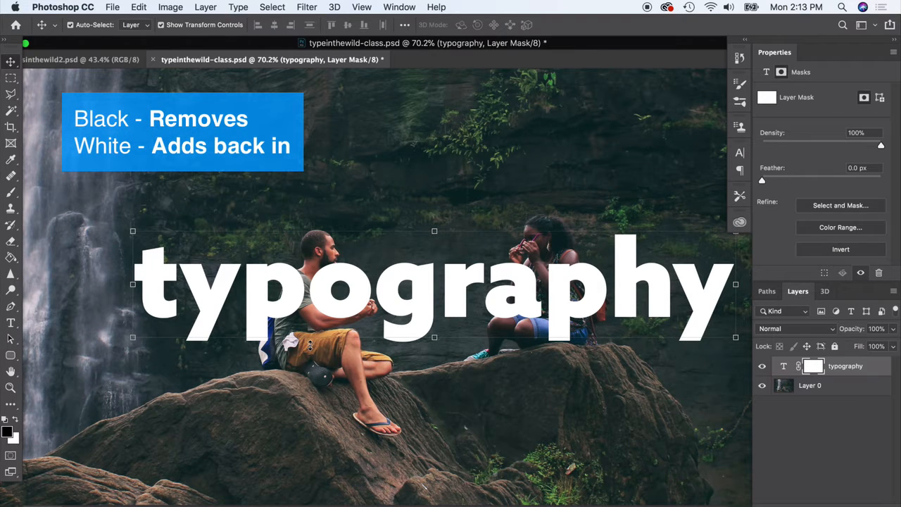
Step: Set the foreground colour to black (000000) and activate the Brush tool for painting on the mask
click(16, 421)
click(7, 429)
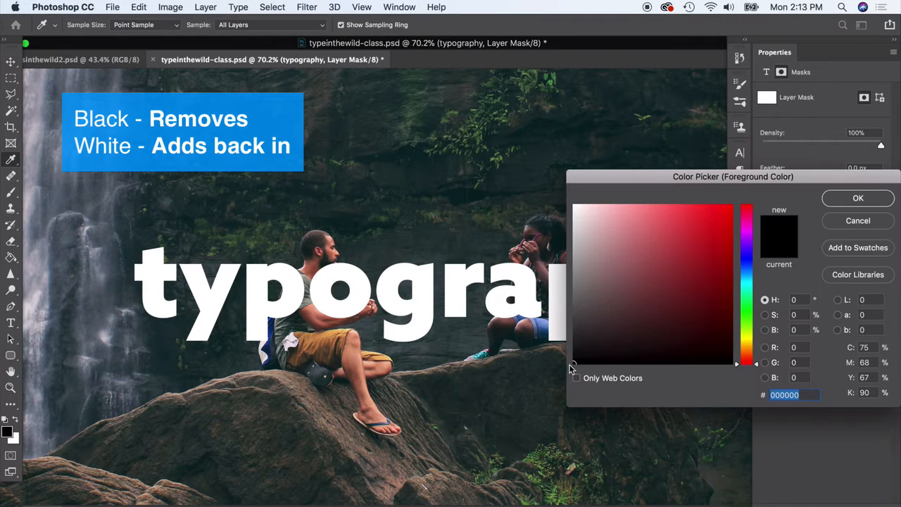
click(848, 197)
click(9, 192)
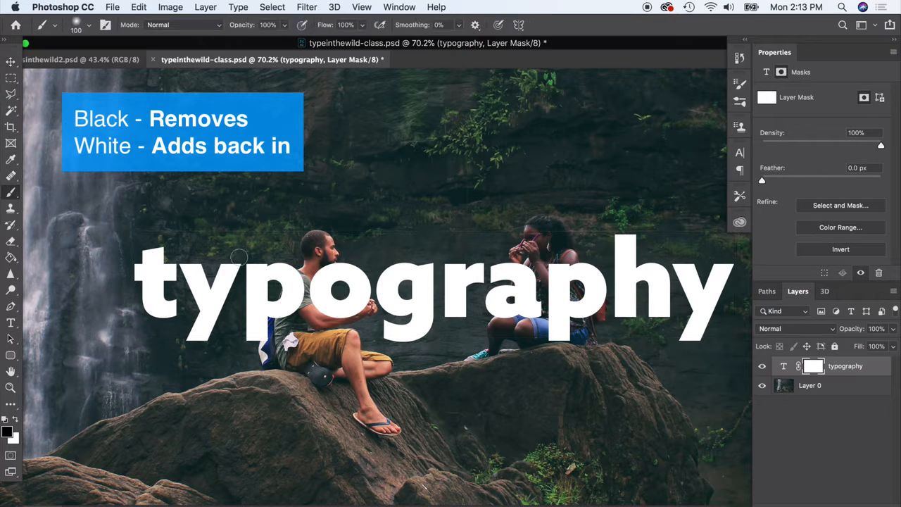
Step: Lower the typography layer's opacity to 62% to see the seated man through the letters
click(892, 329)
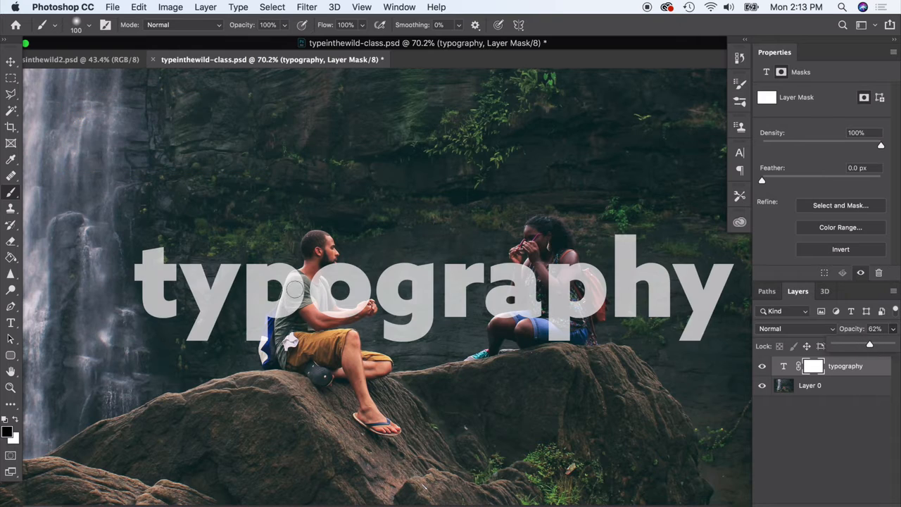
scroll(255, 274, up, 5)
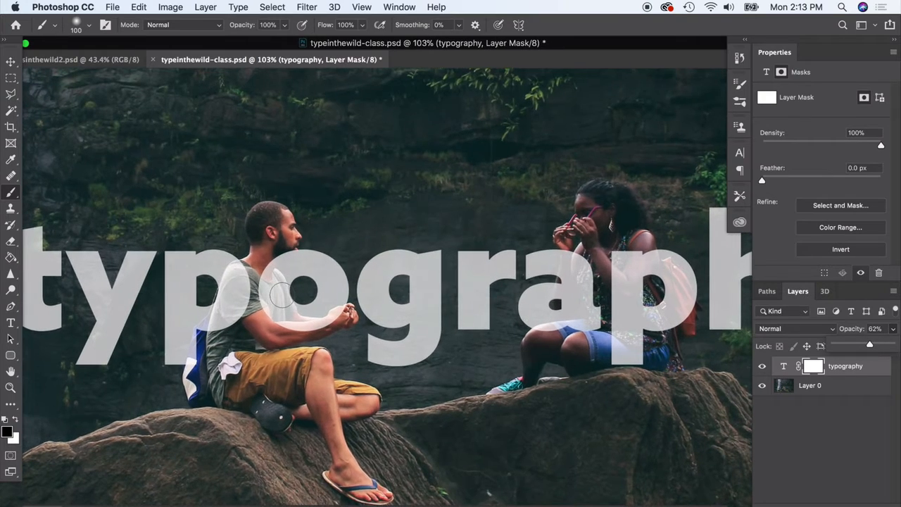
scroll(286, 304, left, 4)
scroll(418, 318, up, 4)
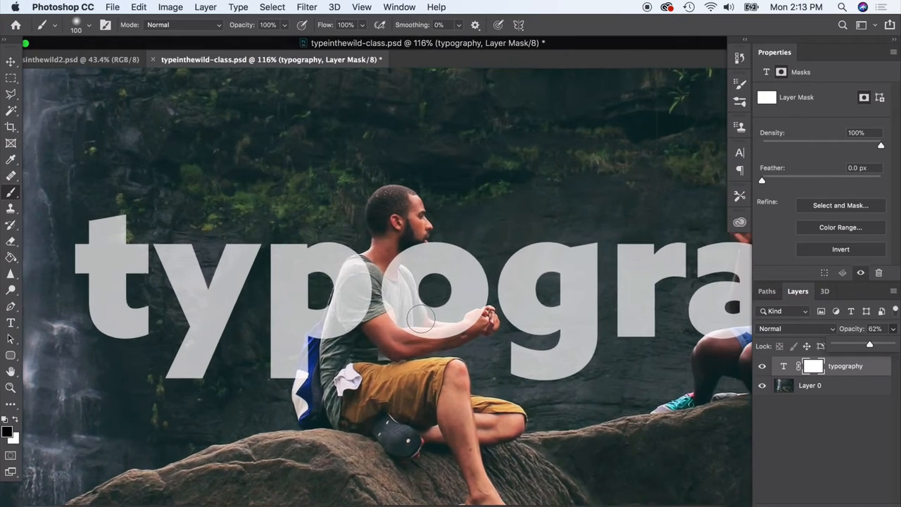
scroll(420, 307, up, 2)
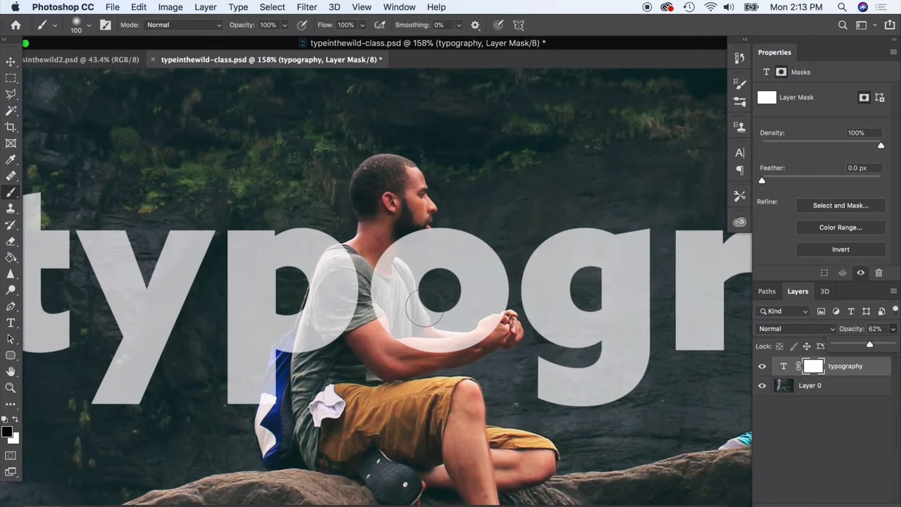
Step: Try painting the letter "o" off the man's chest in black on the mask and restoring part of it in white
mouse_move(365, 306)
mouse_down()
mouse_move(412, 298)
mouse_move(422, 351)
mouse_move(380, 267)
mouse_move(381, 331)
mouse_up()
key(super+z)
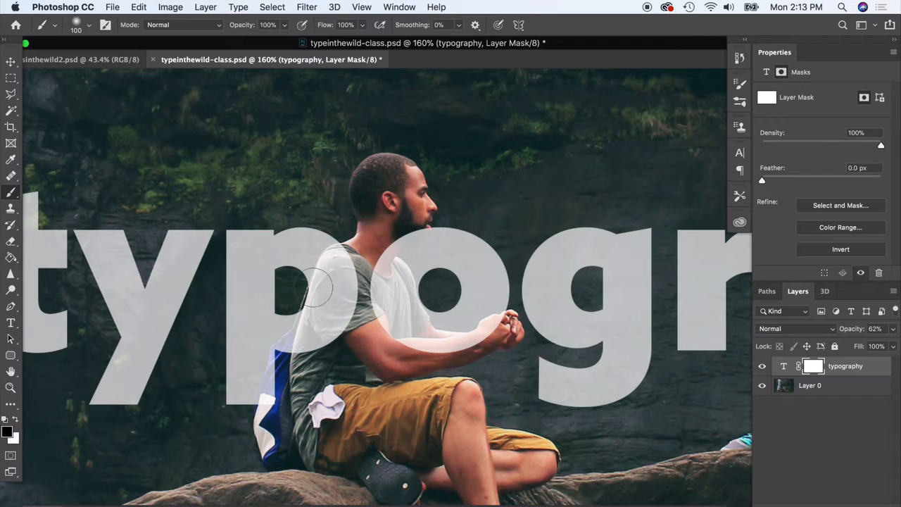
mouse_move(356, 234)
mouse_down()
mouse_move(457, 377)
mouse_move(412, 211)
mouse_move(290, 303)
mouse_up()
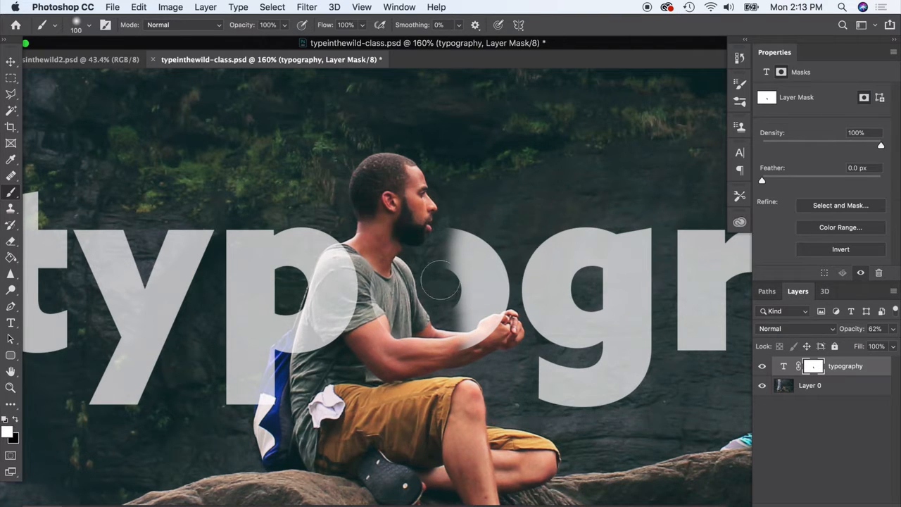
mouse_move(440, 279)
mouse_down()
mouse_move(431, 250)
mouse_move(411, 252)
mouse_move(405, 274)
mouse_up()
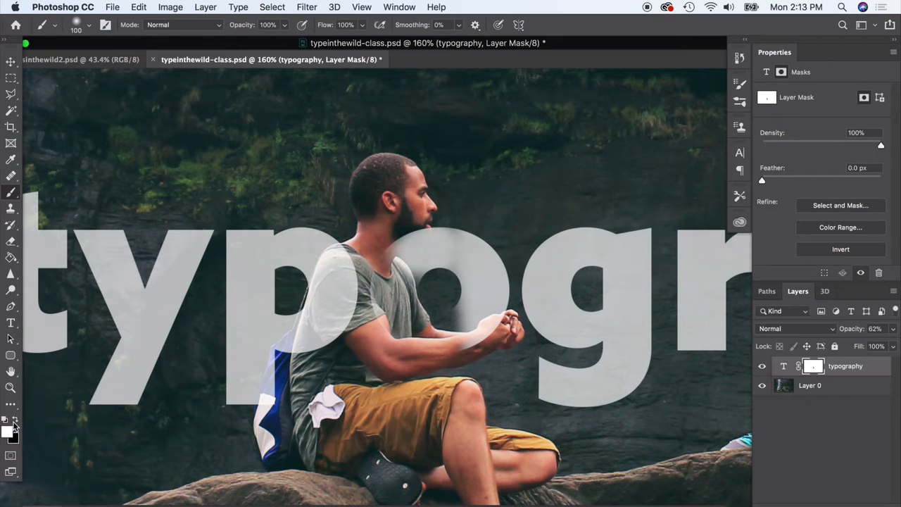
key(super+z)
key(super+z)
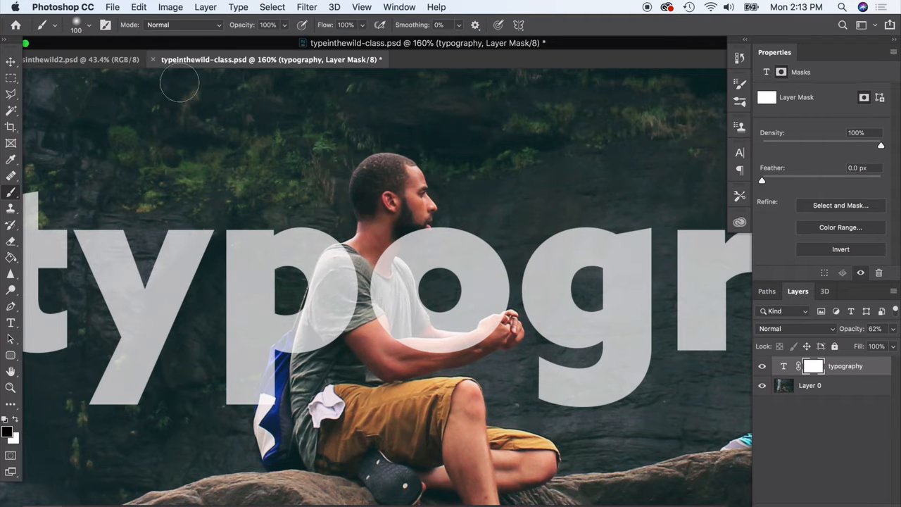
Step: Try masking the letter "o" off the man's chest and arm with the Soft Round 100 px brush
click(88, 26)
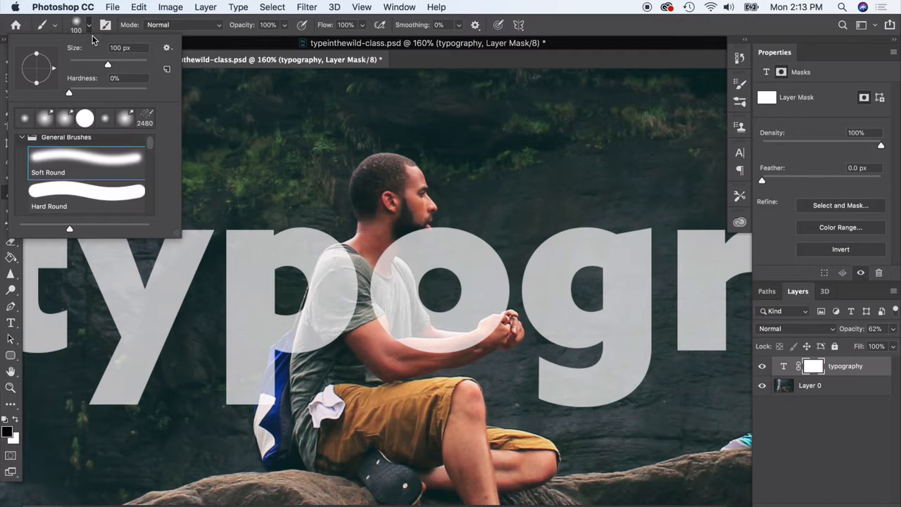
click(89, 28)
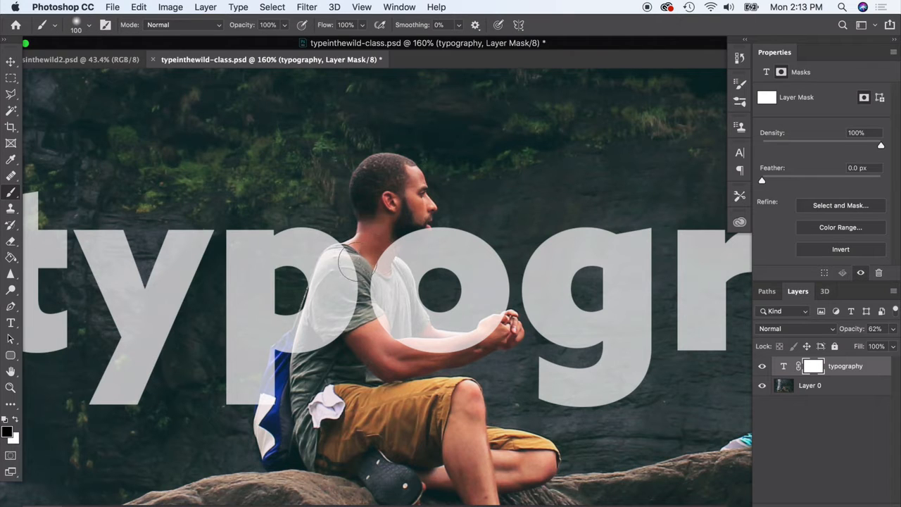
mouse_move(358, 266)
mouse_down()
mouse_move(392, 281)
mouse_move(423, 338)
mouse_move(452, 326)
mouse_move(478, 337)
mouse_move(499, 323)
mouse_move(500, 335)
mouse_move(385, 321)
mouse_move(376, 266)
mouse_move(383, 238)
mouse_move(506, 201)
mouse_up()
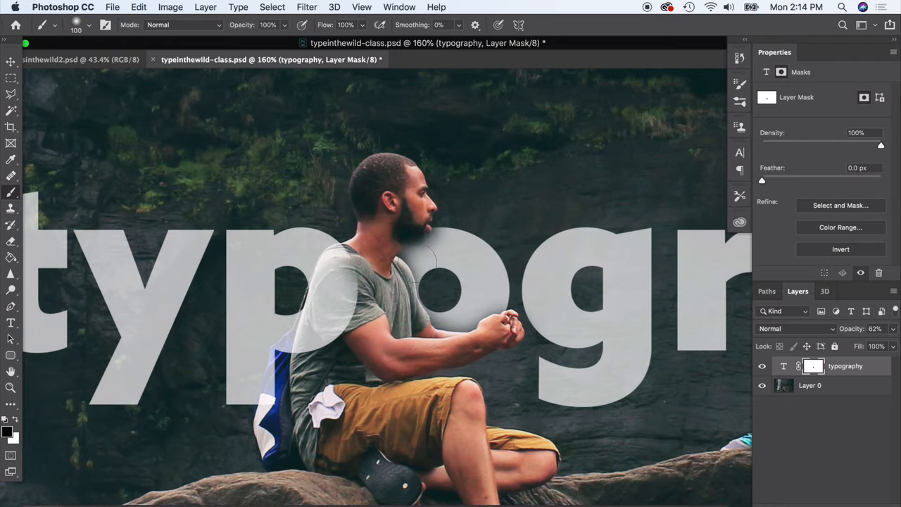
key(super+z)
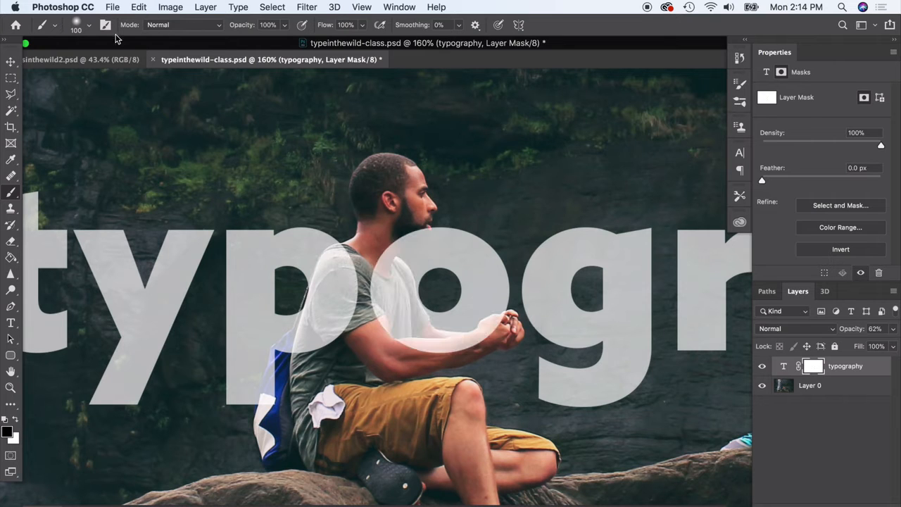
Step: Choose the Hard Round brush with 100% hardness and set its size to 19 px
click(89, 27)
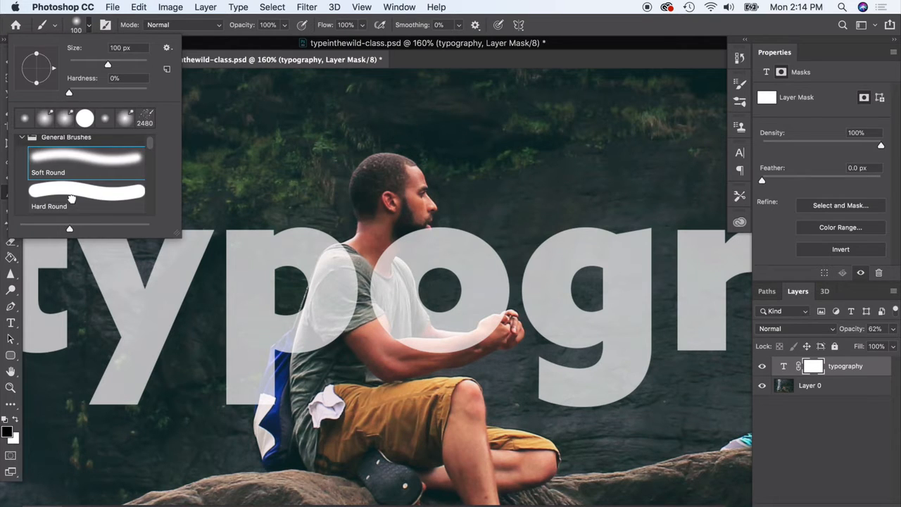
click(71, 200)
click(89, 27)
click(89, 27)
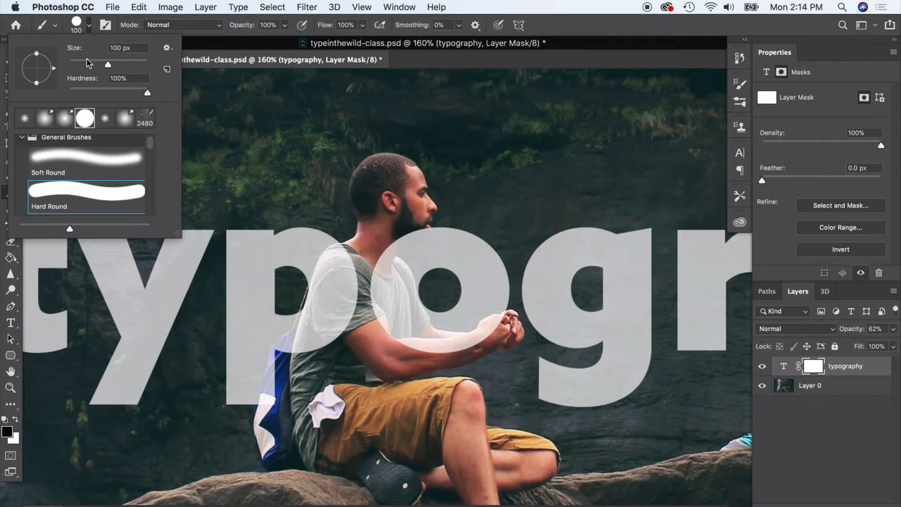
drag(108, 64, 76, 64)
Step: Paint black on the mask to remove the letter "o" where it overlaps the man's neck, chest, arm and hands
scroll(417, 289, up, 5)
mouse_move(364, 233)
mouse_down()
mouse_move(402, 266)
mouse_move(414, 317)
mouse_move(447, 364)
mouse_move(515, 370)
mouse_move(551, 339)
mouse_move(577, 337)
mouse_move(503, 389)
mouse_move(479, 393)
mouse_move(560, 358)
mouse_move(423, 384)
mouse_move(452, 391)
mouse_move(438, 396)
mouse_move(405, 394)
mouse_move(475, 388)
mouse_move(441, 381)
mouse_move(418, 361)
mouse_move(477, 375)
mouse_move(428, 365)
mouse_move(396, 330)
mouse_move(418, 356)
mouse_move(398, 321)
mouse_move(421, 336)
mouse_move(416, 372)
mouse_move(367, 352)
mouse_move(415, 393)
mouse_move(414, 373)
mouse_move(397, 357)
mouse_move(397, 302)
mouse_move(355, 223)
mouse_move(388, 328)
mouse_move(343, 363)
mouse_move(361, 295)
mouse_move(351, 260)
mouse_move(342, 280)
mouse_move(358, 337)
mouse_move(380, 342)
mouse_move(349, 309)
mouse_up()
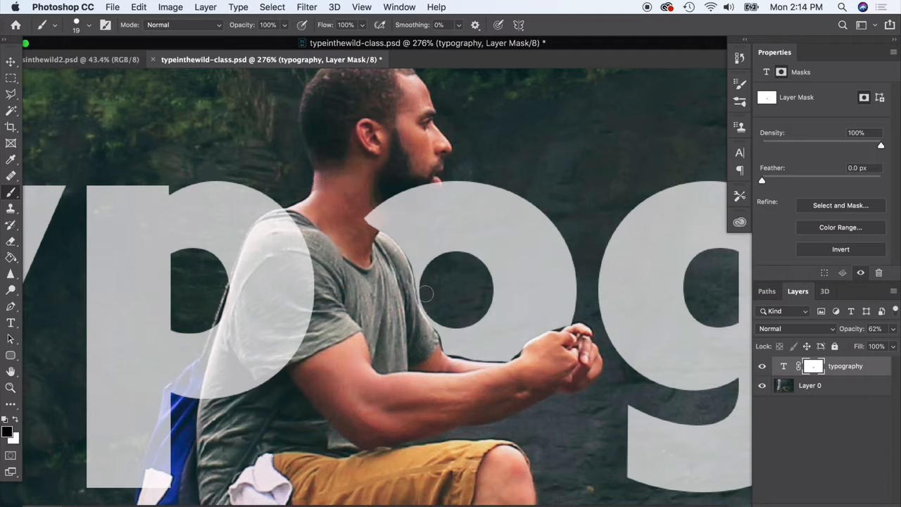
Step: Restore the letter "o" along the man's chest, forearm and hands by painting white on the mask with a 14 px Hard Round brush
click(15, 420)
click(89, 25)
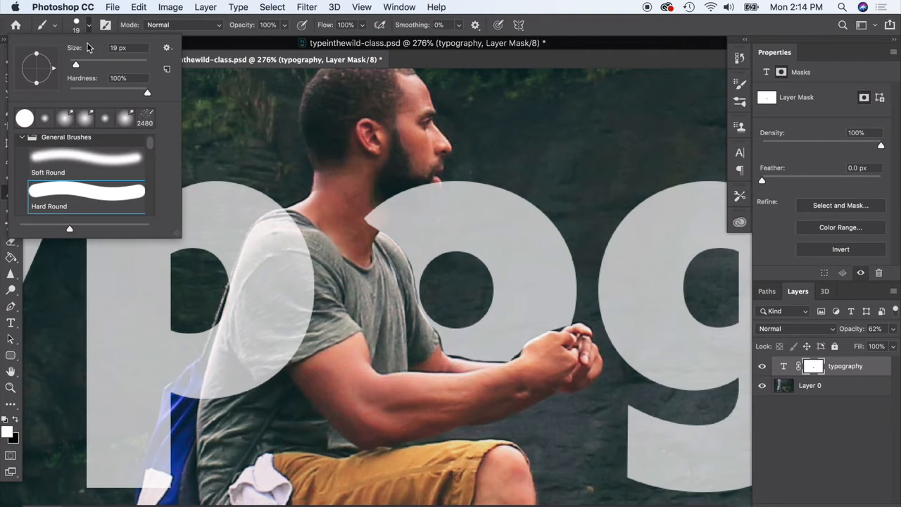
drag(76, 66, 75, 66)
scroll(493, 345, up, 5)
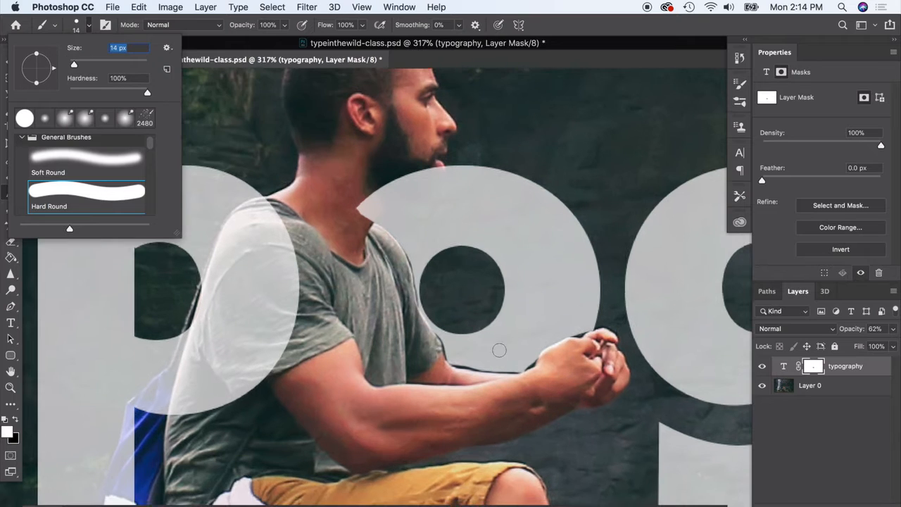
key(Return)
mouse_move(469, 381)
mouse_down()
mouse_move(515, 391)
mouse_move(566, 378)
mouse_up()
mouse_move(467, 378)
mouse_down()
mouse_move(462, 376)
mouse_move(428, 311)
mouse_move(405, 224)
mouse_move(413, 245)
mouse_up()
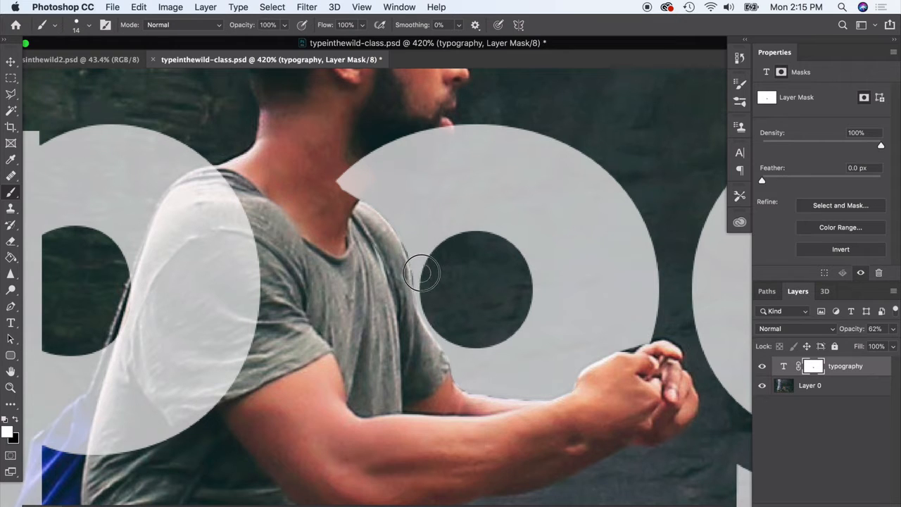
mouse_move(597, 332)
mouse_down()
mouse_move(630, 343)
mouse_move(641, 328)
mouse_move(621, 343)
mouse_up()
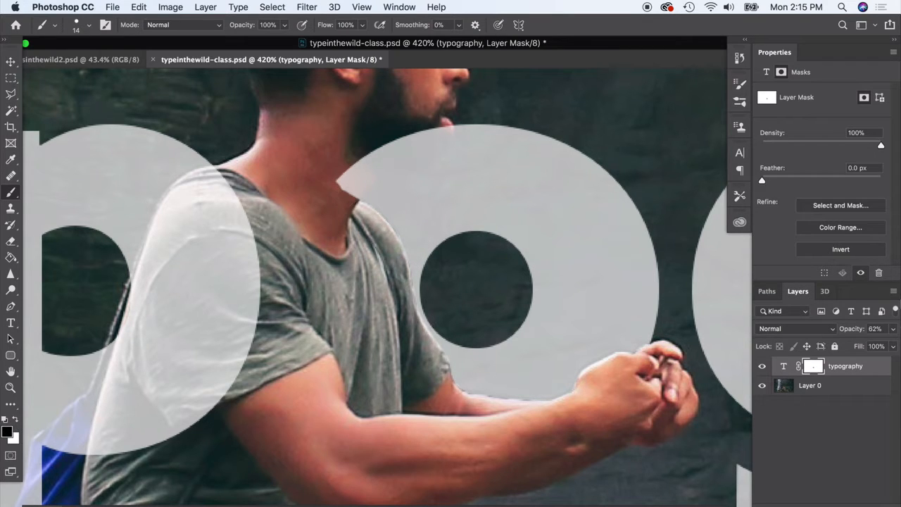
Step: Lower the text layer's opacity to 40% and paint black on the mask over the man's lips, beard and neck
click(890, 330)
drag(857, 345, 857, 344)
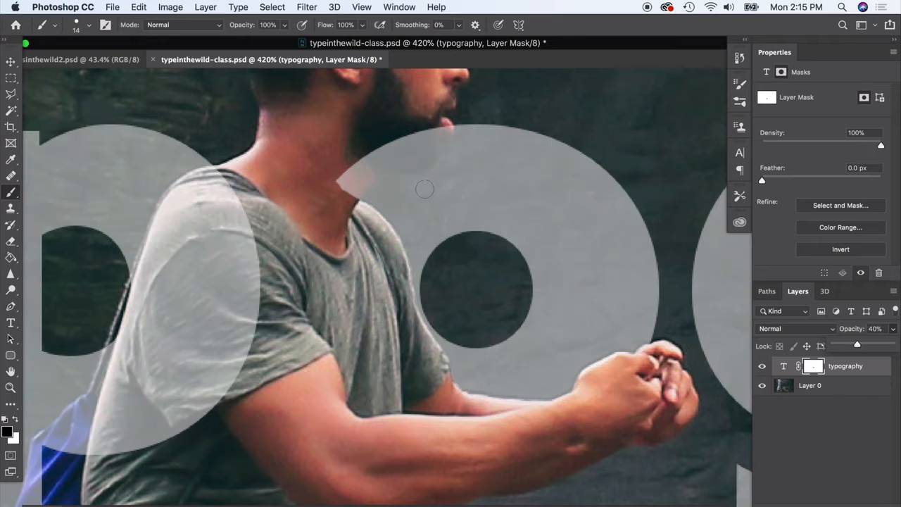
scroll(420, 173, up, 4)
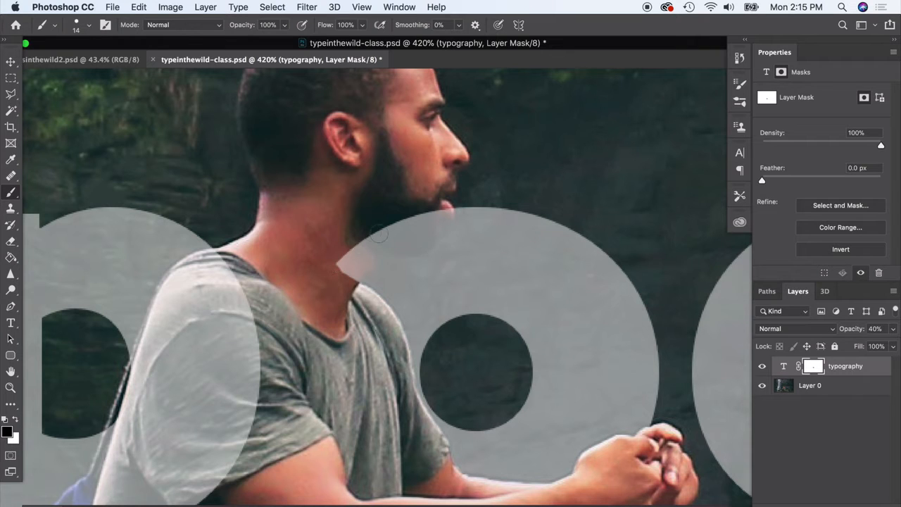
mouse_move(379, 235)
mouse_down()
mouse_move(429, 238)
mouse_move(445, 210)
mouse_move(410, 225)
mouse_move(373, 225)
mouse_move(422, 225)
mouse_move(367, 224)
mouse_up()
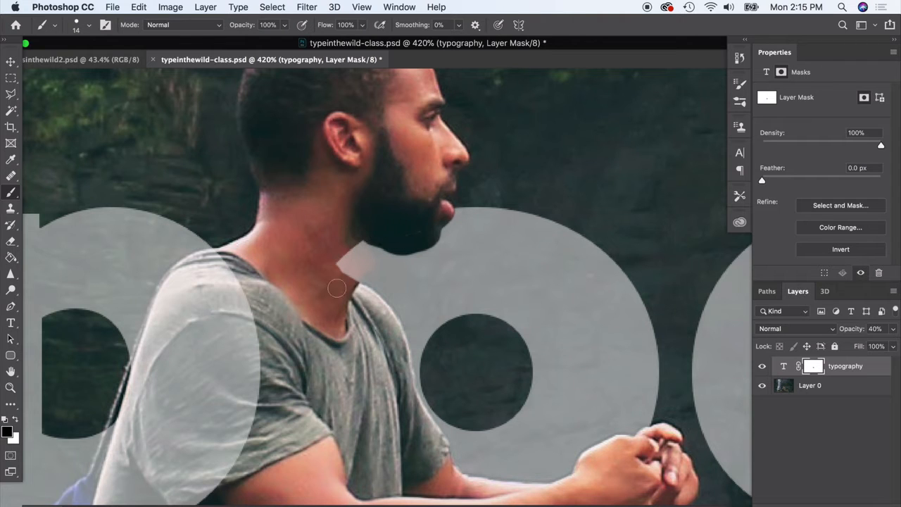
mouse_move(339, 288)
mouse_down()
mouse_move(382, 238)
mouse_move(399, 241)
mouse_move(339, 254)
mouse_up()
key(bracketleft)
key(bracketleft)
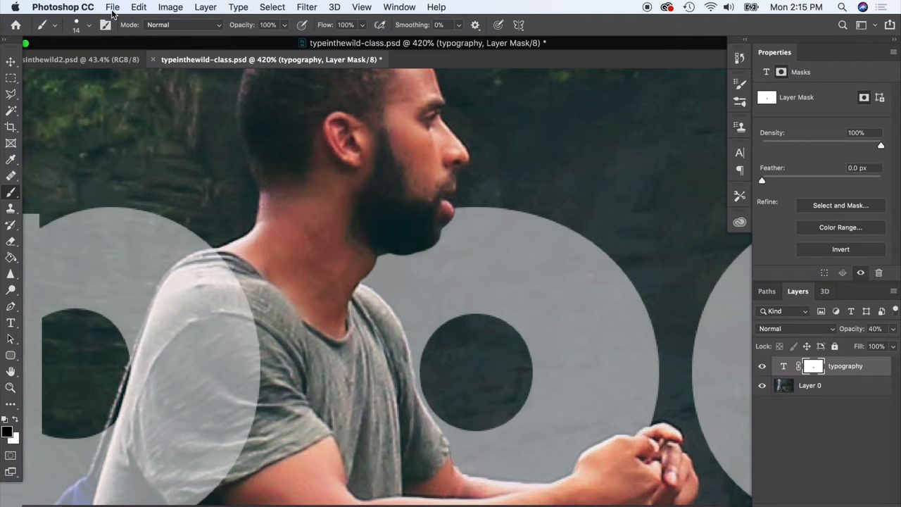
click(86, 27)
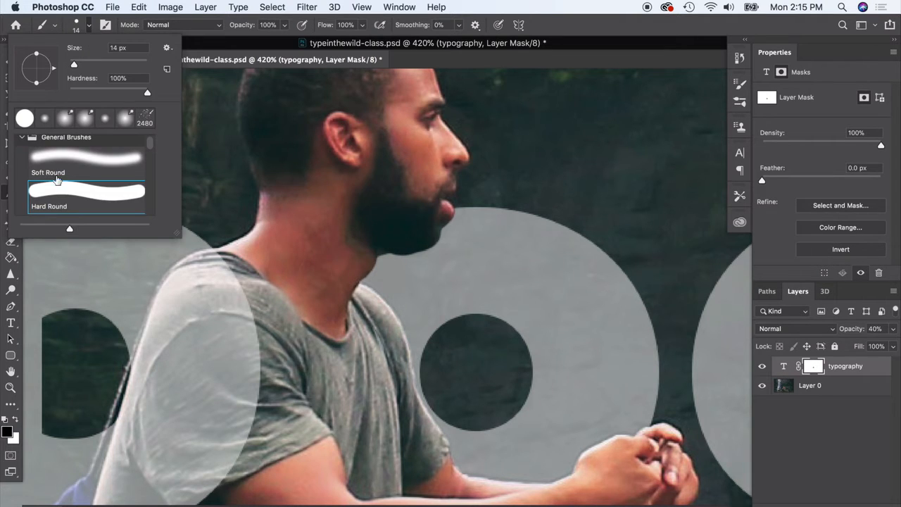
click(89, 27)
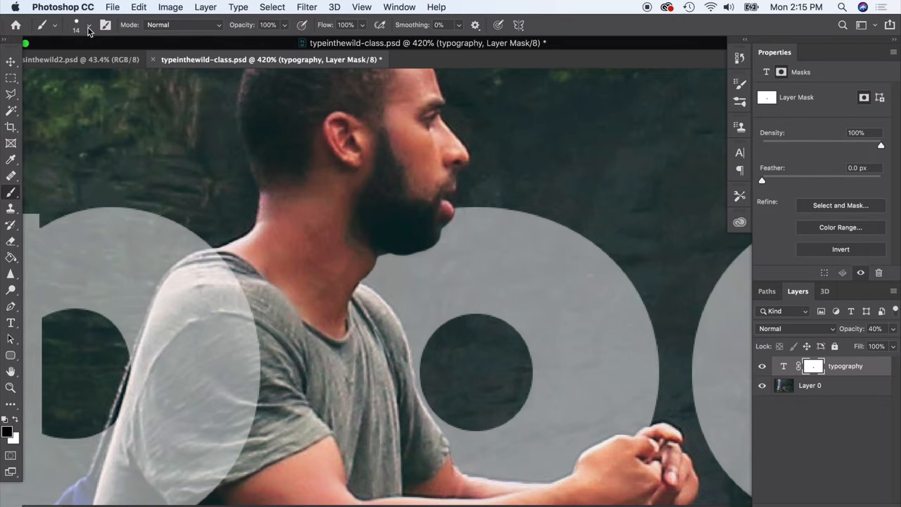
Step: Raise the text layer's opacity to 100% and check the whole word against both people with the Move tool active
scroll(271, 342, down, 3)
scroll(271, 342, left, 3)
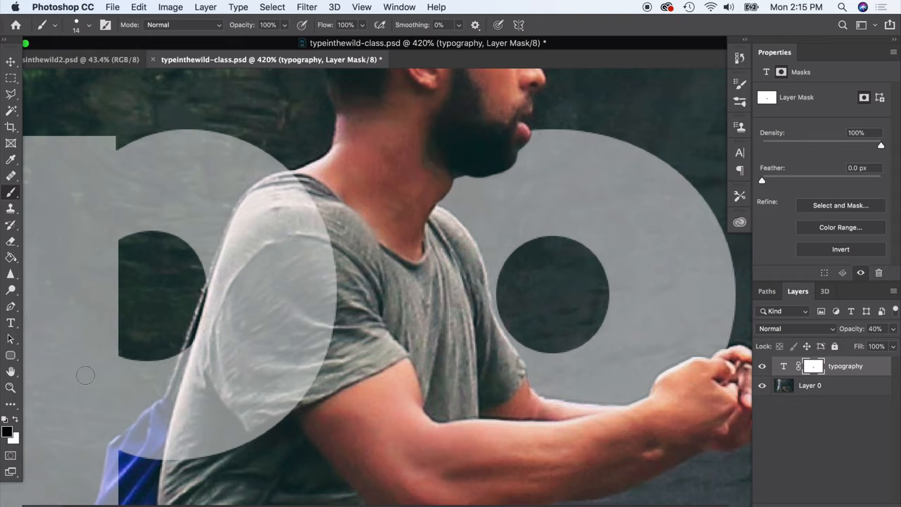
scroll(447, 282, down, 6)
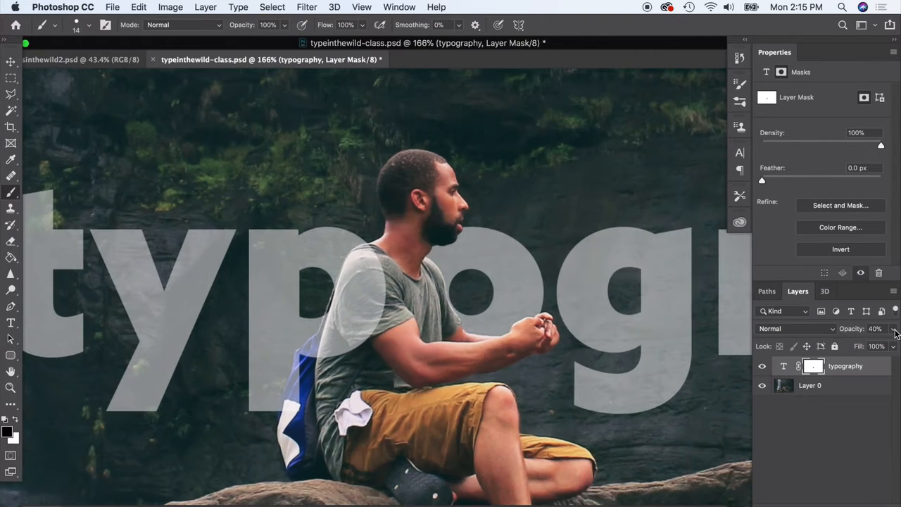
click(892, 328)
drag(857, 344, 891, 344)
scroll(583, 266, down, 4)
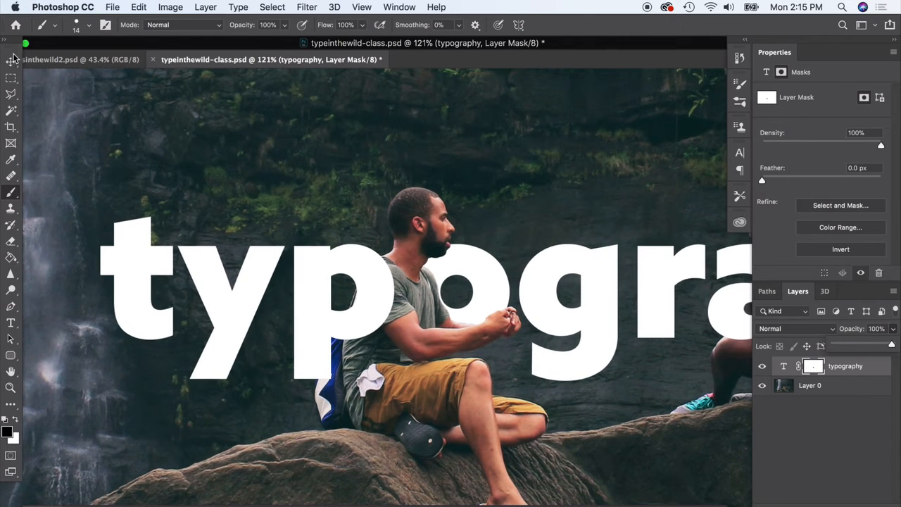
key(v)
scroll(368, 194, down, 1)
scroll(367, 212, down, 3)
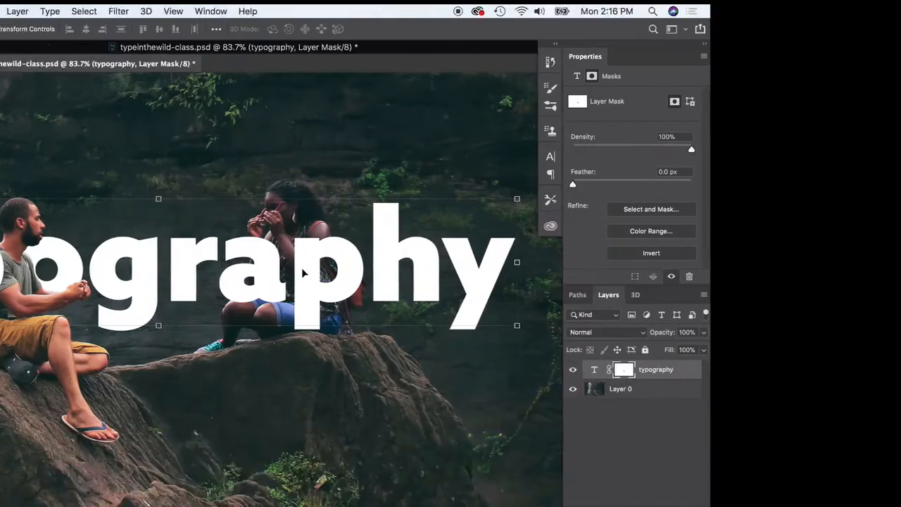
scroll(432, 315, left, 2)
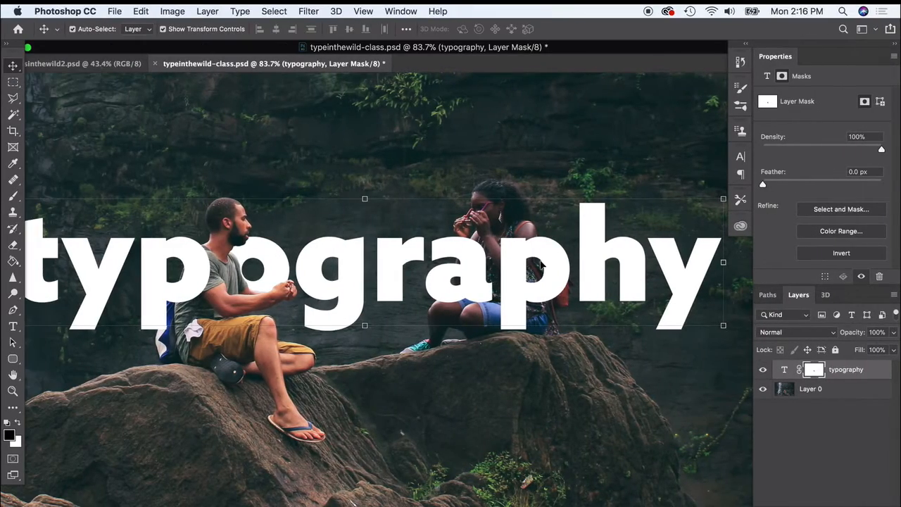
Step: Lower the text layer's opacity to 32% to reveal the woman behind the letters
scroll(541, 264, up, 4)
click(892, 334)
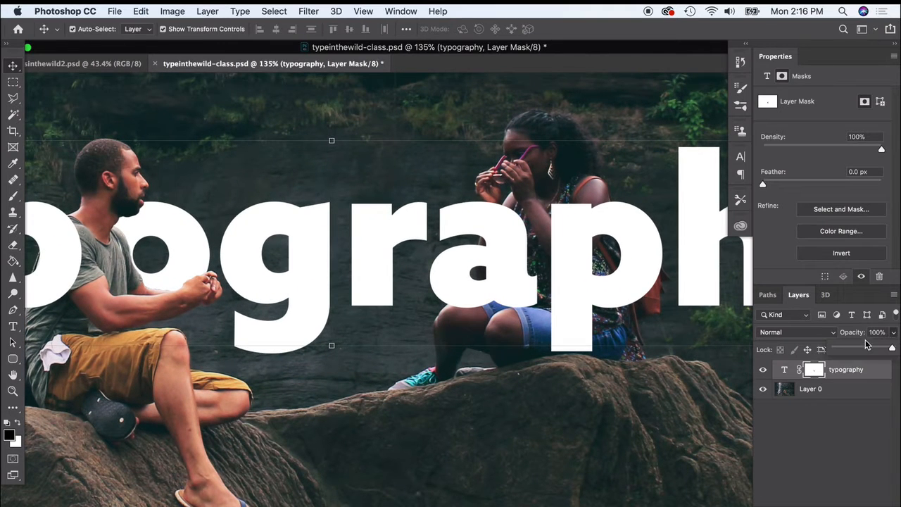
scroll(534, 346, right, 6)
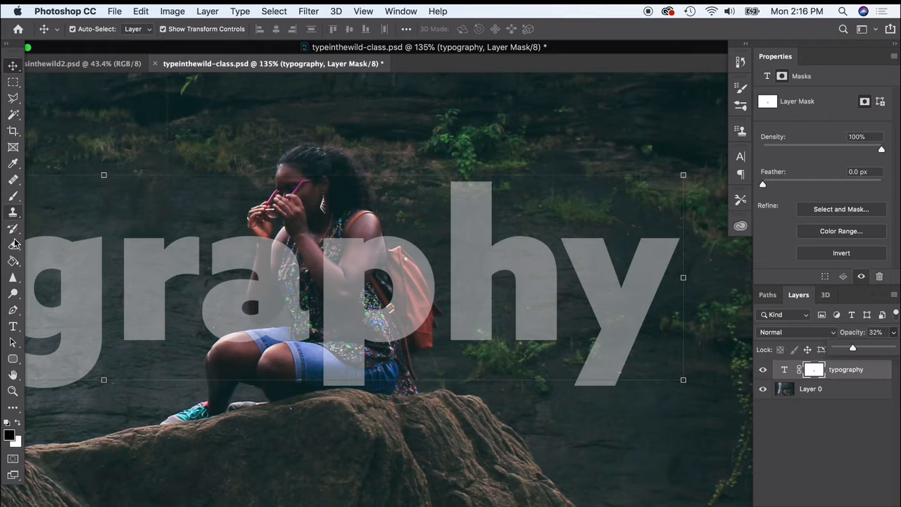
Step: Mask the letter "p" off the woman's shirt and backpack in black with the Soft Round brush, starting at 111 px and reducing to 59 px
click(21, 196)
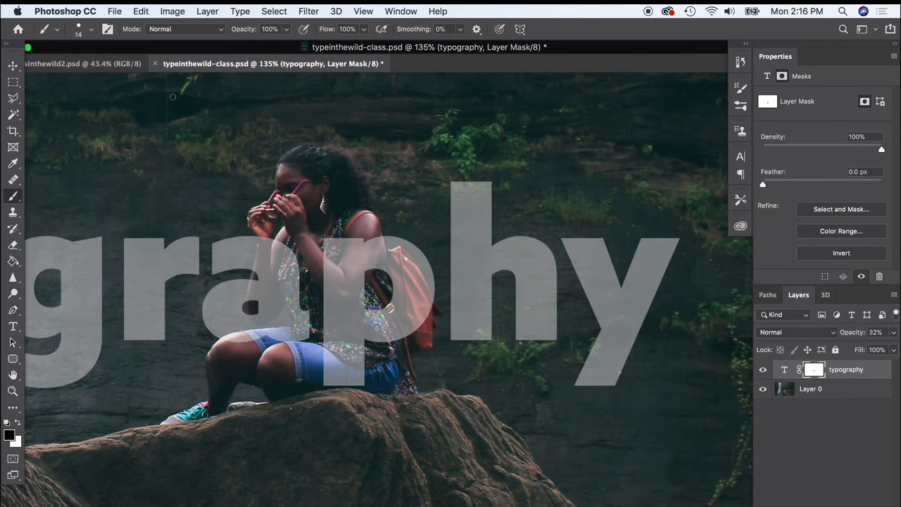
click(91, 31)
click(92, 32)
click(93, 34)
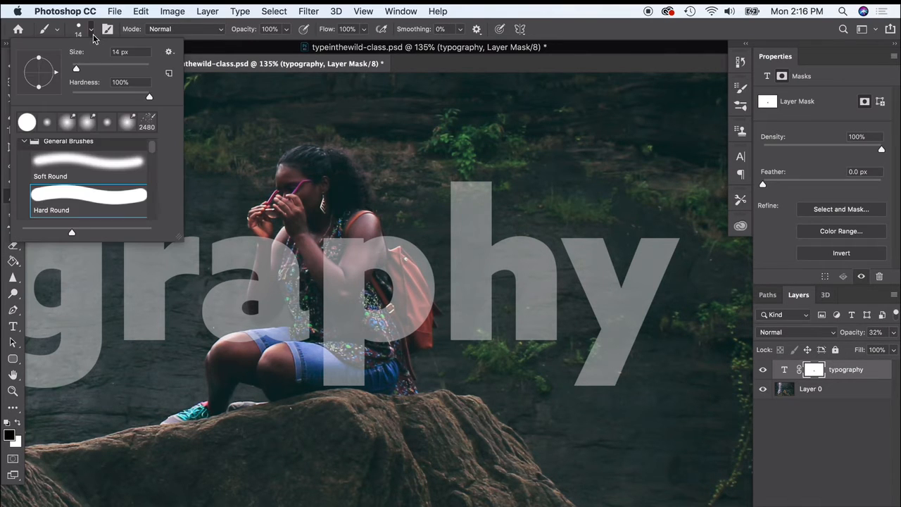
click(113, 68)
click(89, 172)
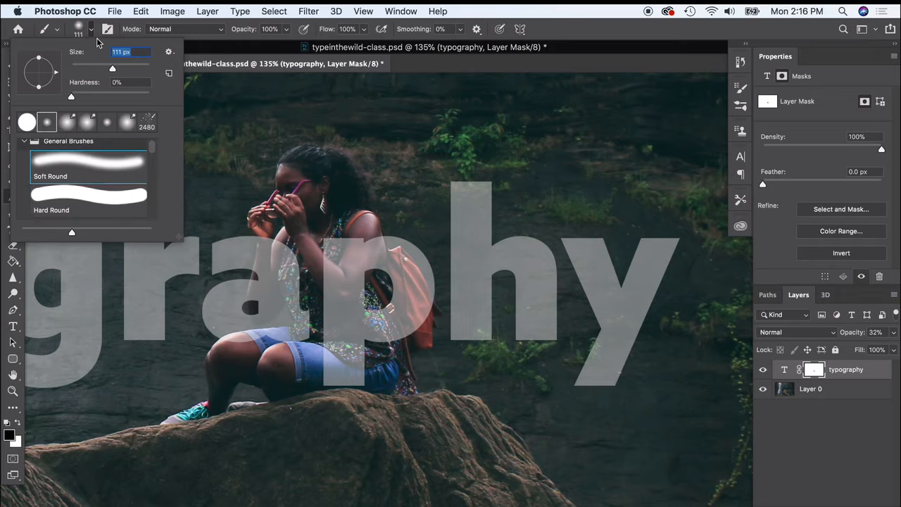
click(92, 30)
mouse_move(336, 232)
mouse_down()
mouse_move(369, 258)
mouse_move(363, 237)
mouse_move(367, 248)
mouse_move(365, 239)
mouse_move(351, 250)
mouse_move(396, 256)
mouse_move(421, 303)
mouse_move(418, 325)
mouse_move(368, 344)
mouse_move(356, 368)
mouse_move(363, 347)
mouse_move(392, 327)
mouse_move(387, 299)
mouse_move(405, 286)
mouse_move(372, 246)
mouse_move(375, 277)
mouse_up()
click(92, 30)
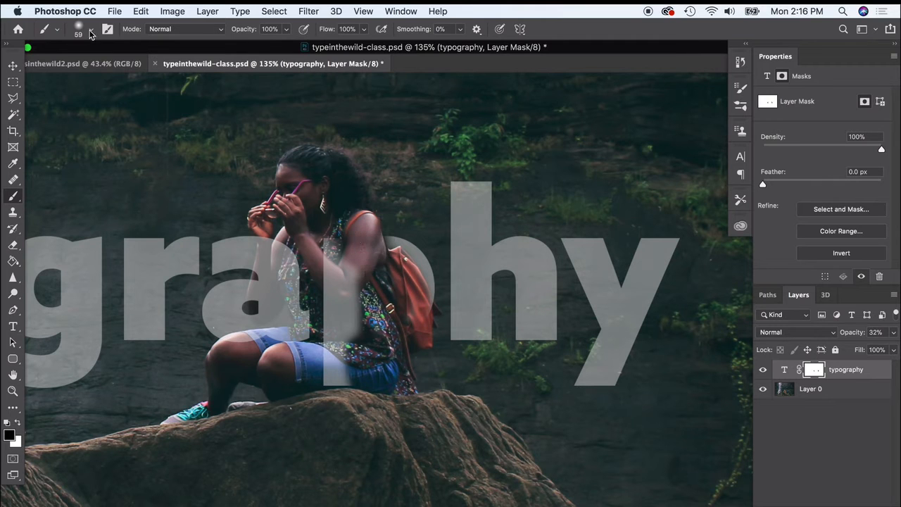
Step: Mask the rest of the letter "p" off the woman's arm, torso and shorts with the Hard Round brush at 91 px
click(91, 29)
click(122, 65)
mouse_move(322, 235)
mouse_down()
mouse_move(343, 317)
mouse_move(313, 369)
mouse_move(296, 274)
mouse_up()
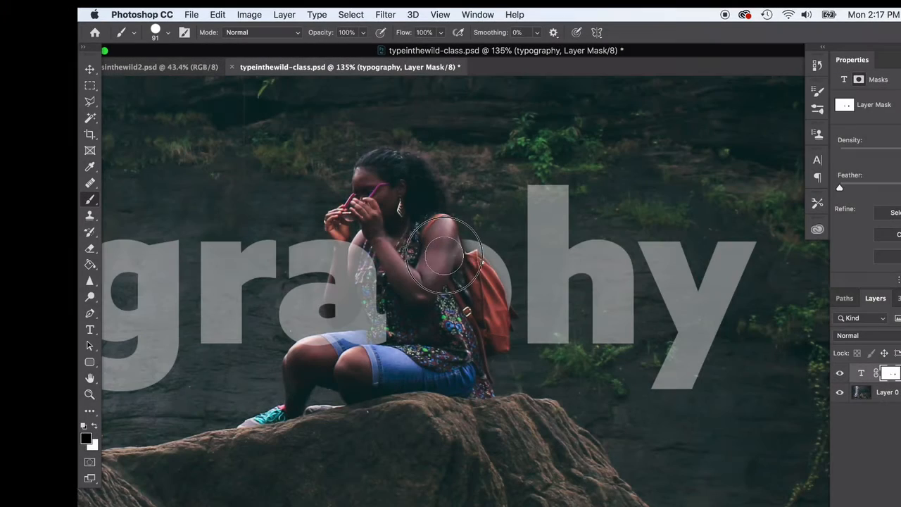
mouse_move(444, 253)
mouse_down()
mouse_move(435, 229)
mouse_move(435, 259)
mouse_up()
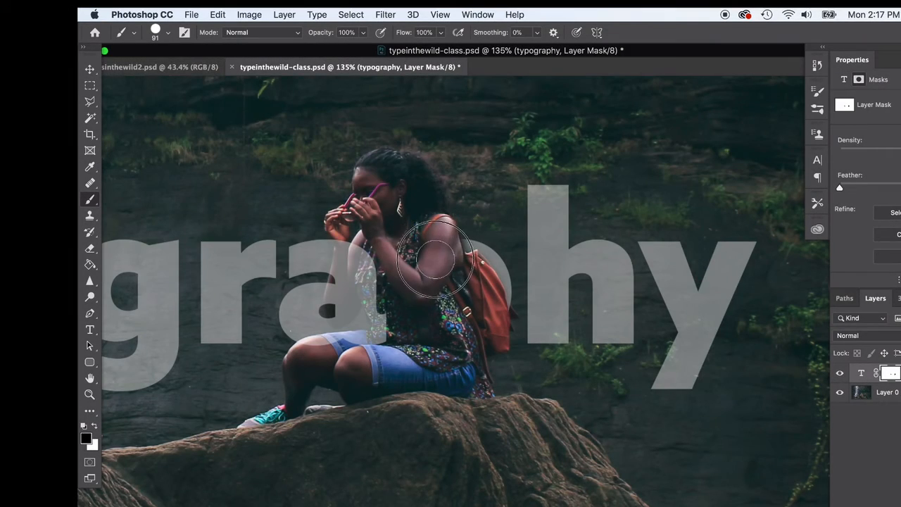
Step: Set the text layer's opacity to 100%, select the background photo layer and show the whole word
click(90, 69)
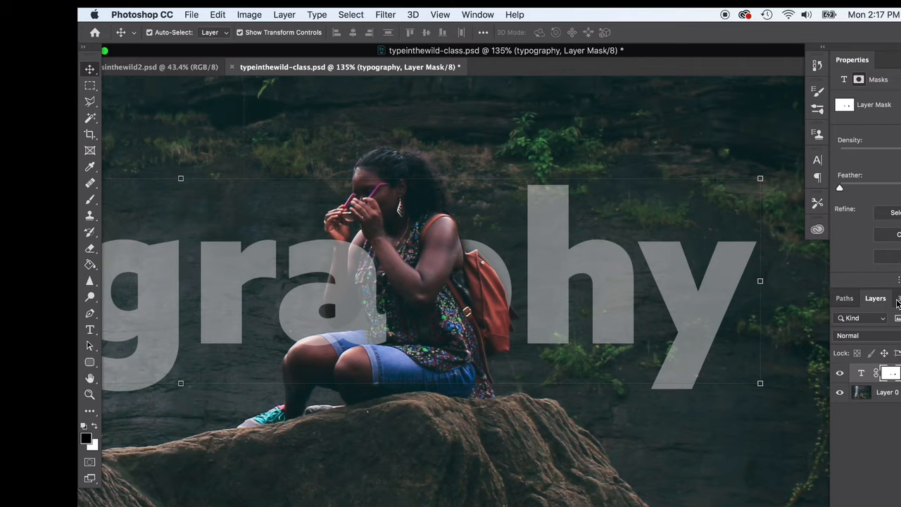
key(0)
click(645, 125)
scroll(548, 180, down, 4)
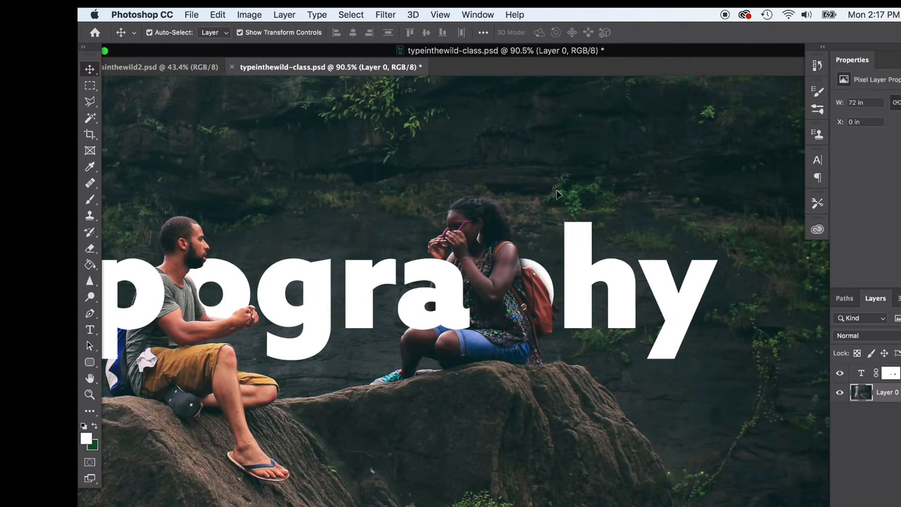
scroll(556, 193, left, 5)
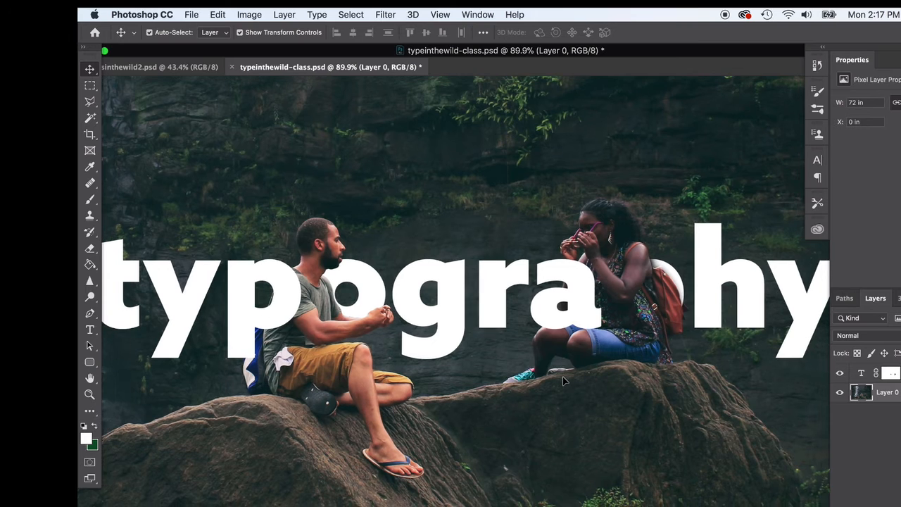
scroll(563, 380, down, 4)
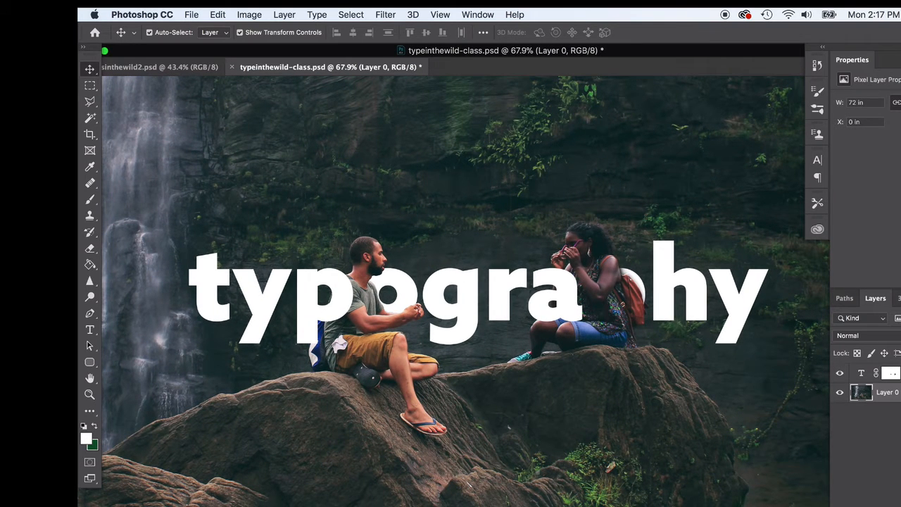
Step: Add a new layer directly above the background photo and set the Brush foreground color to 0c0c0c
key(super+shift+alt+n)
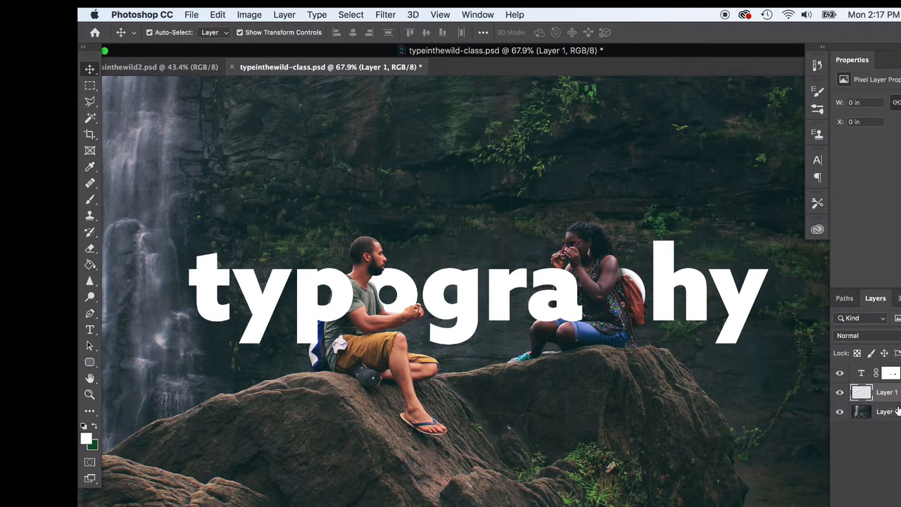
click(89, 199)
click(87, 439)
click(651, 363)
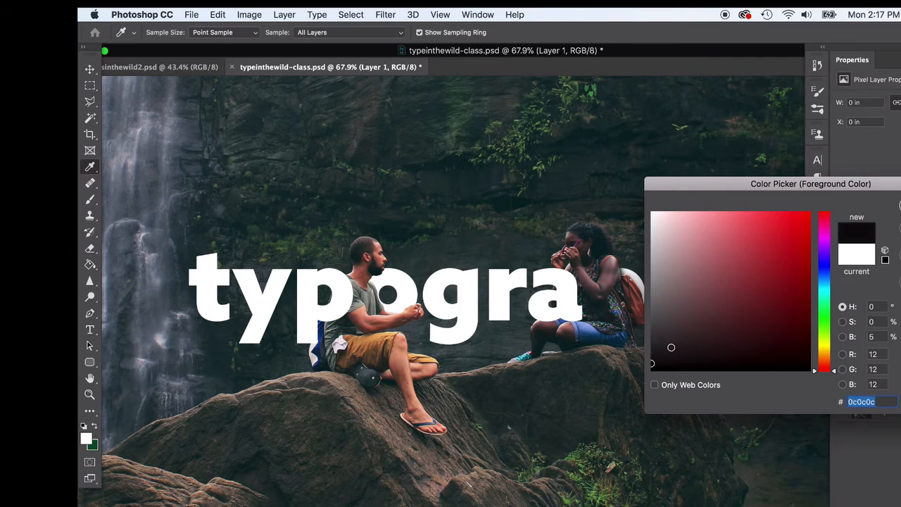
key(Return)
Step: Try painting a dark shadow on the new layer beside the letter "a" with a 162 px Hard Round brush
click(169, 32)
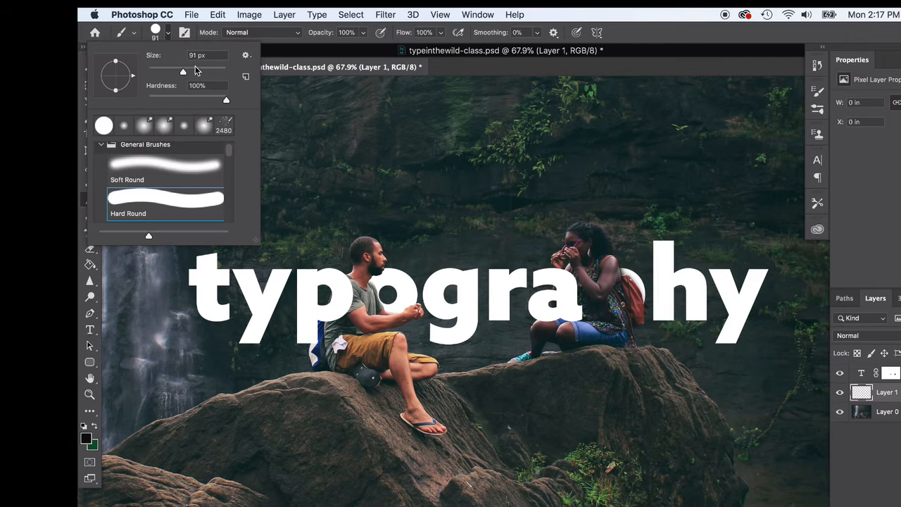
drag(195, 70, 199, 71)
scroll(583, 310, up, 3)
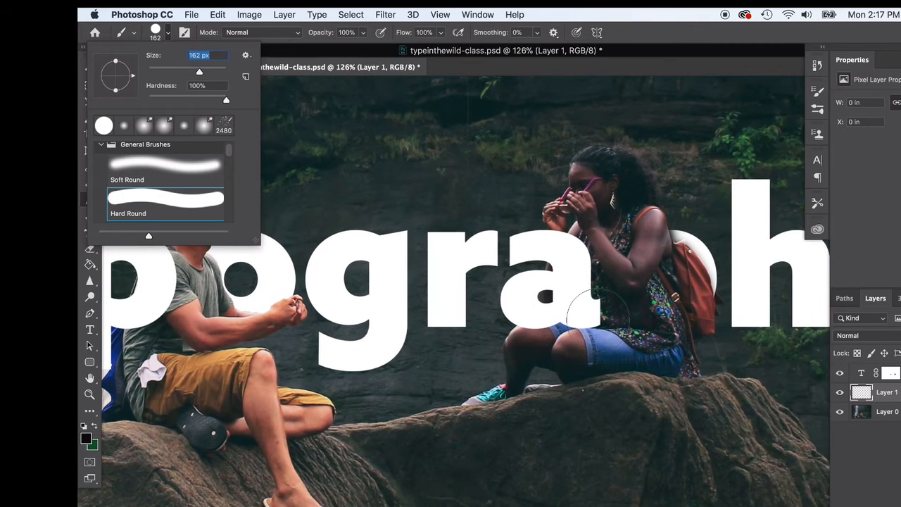
drag(596, 312, 656, 340)
click(598, 322)
key(super+z)
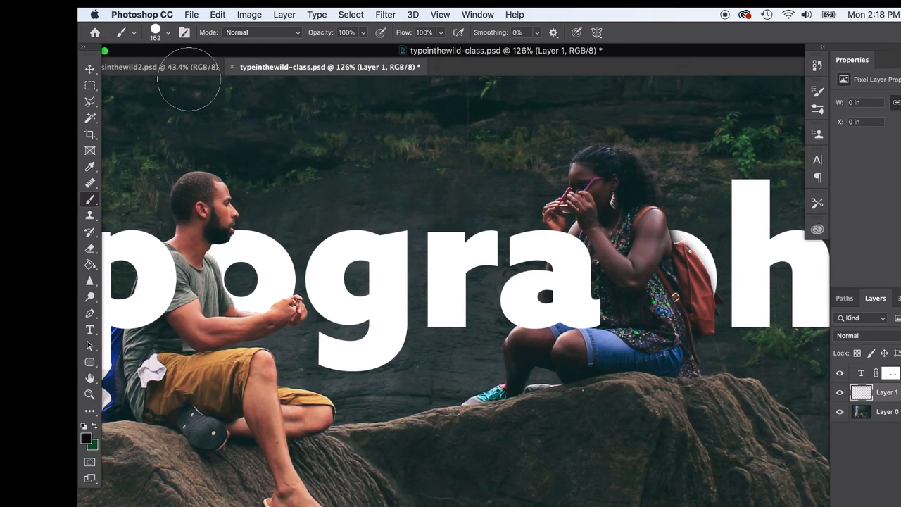
Step: Switch to the Soft Round brush with 0% hardness and set its size to 95 px
click(167, 33)
double_click(147, 170)
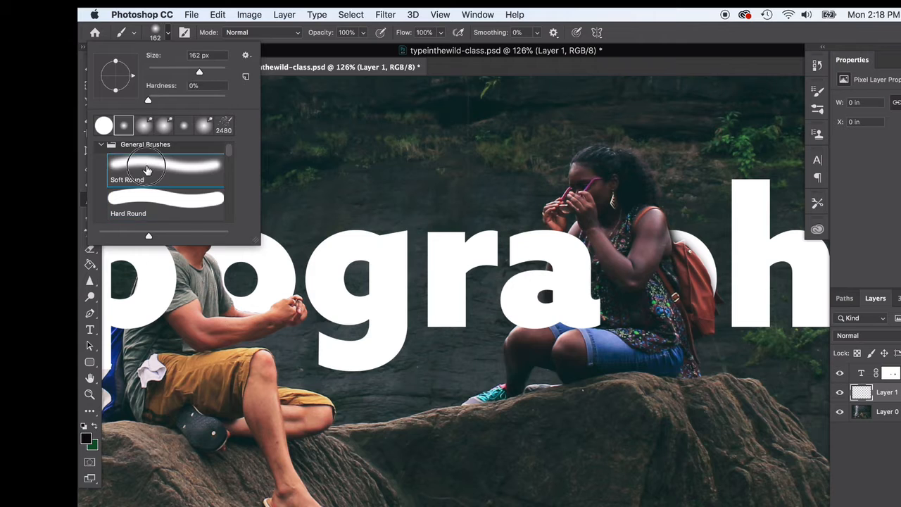
click(168, 38)
click(185, 70)
Step: Try painting a soft dark shadow behind the lower part of the letter "a" across the woman's waist and lap
mouse_move(576, 320)
mouse_down()
mouse_move(619, 323)
mouse_move(542, 322)
mouse_move(591, 320)
mouse_move(578, 273)
mouse_move(586, 302)
mouse_up()
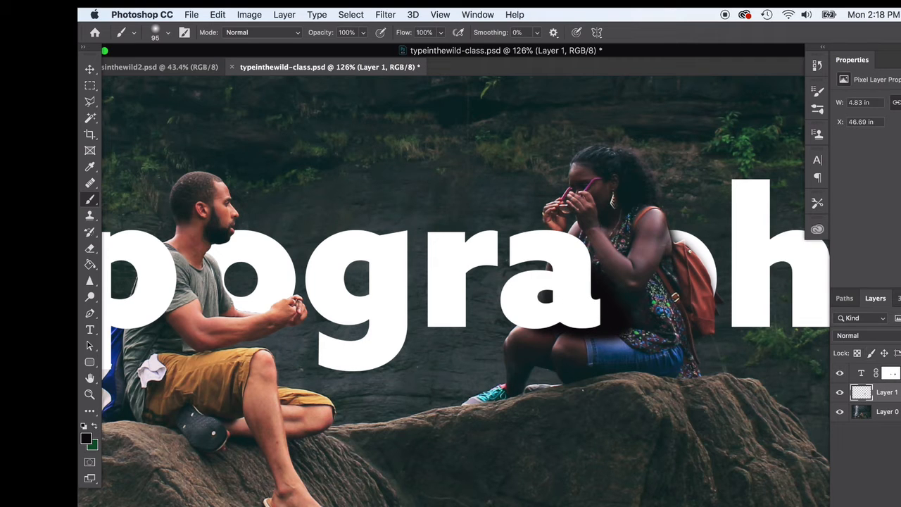
key(super+z)
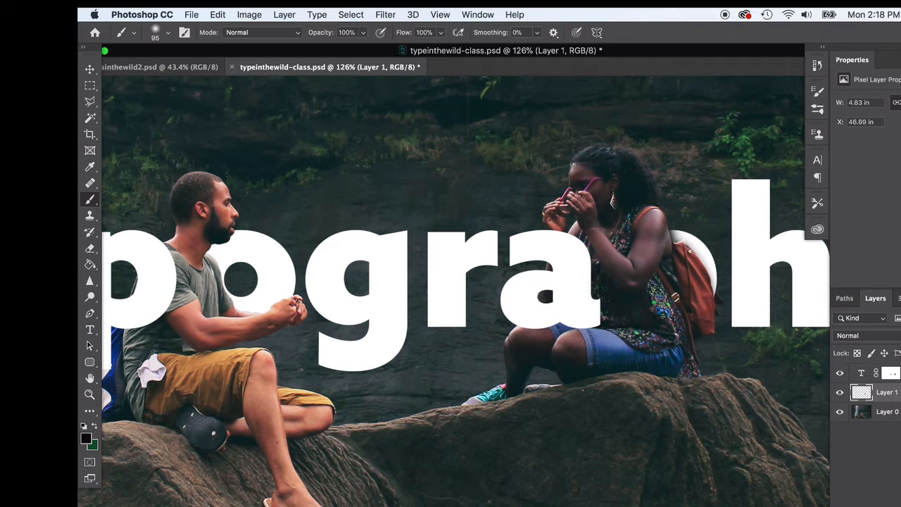
Step: Add a new layer directly above the background photo and paint a soft dark shadow where the letter "p" meets the man's shoulder
key(v)
click(412, 182)
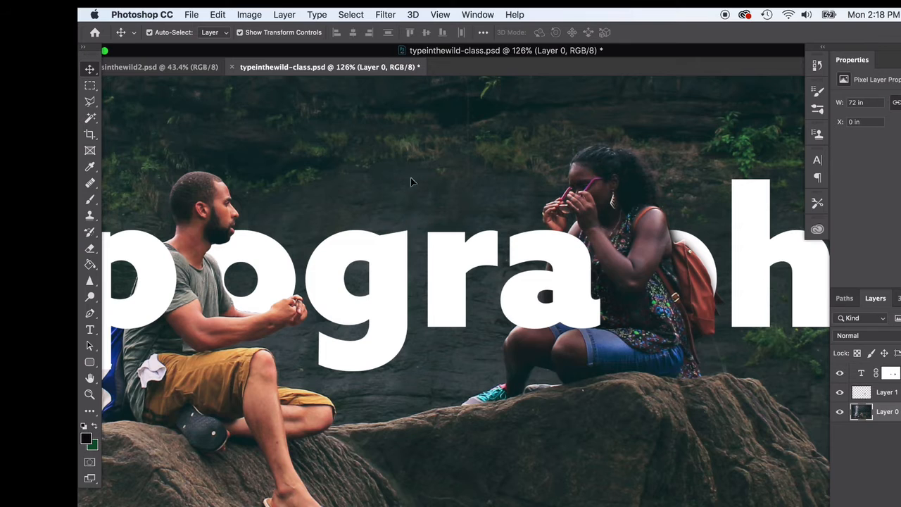
scroll(375, 233, down, 4)
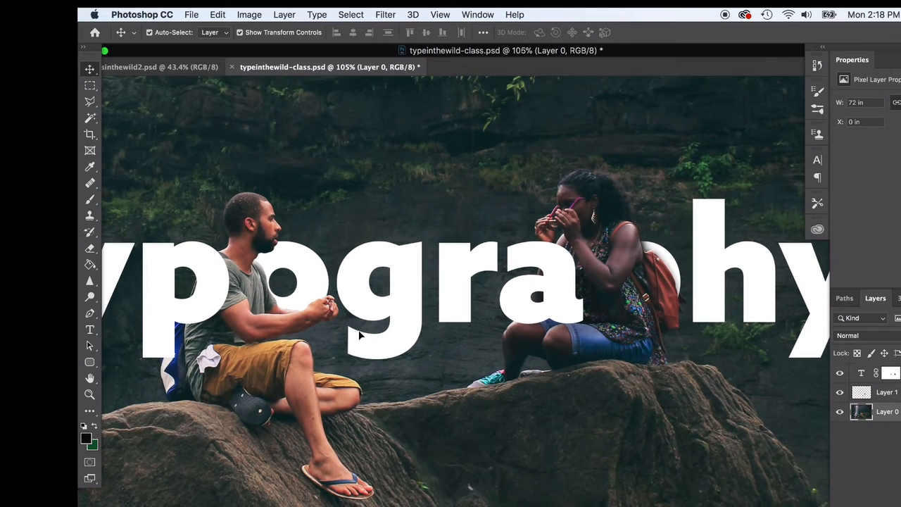
scroll(353, 338, down, 1)
scroll(353, 338, up, 5)
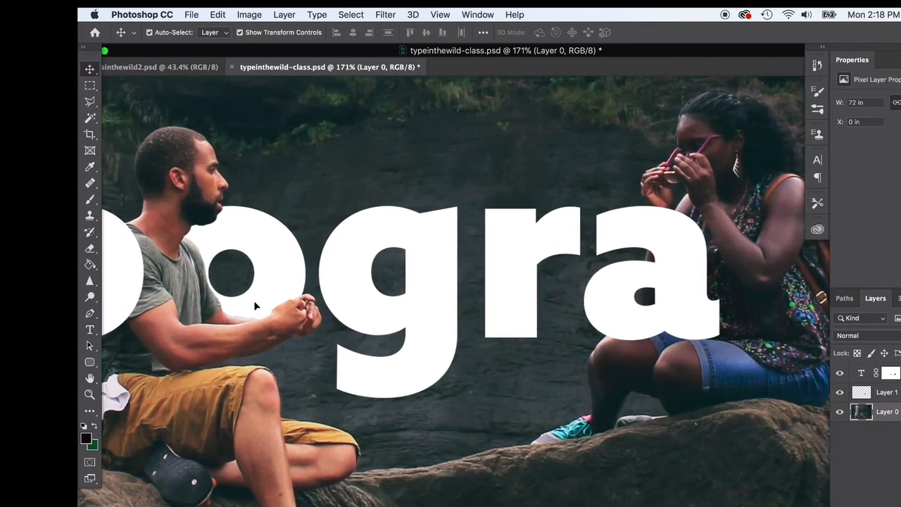
scroll(412, 331, left, 3)
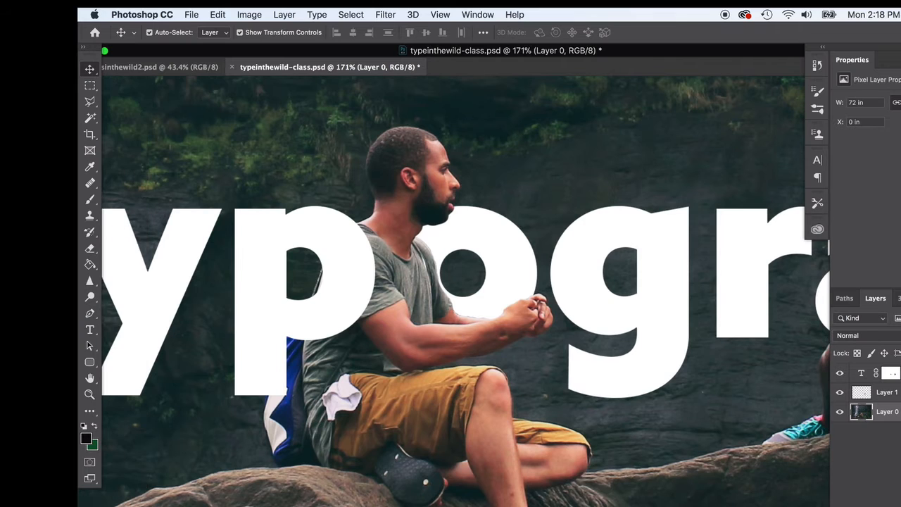
click(900, 506)
click(90, 200)
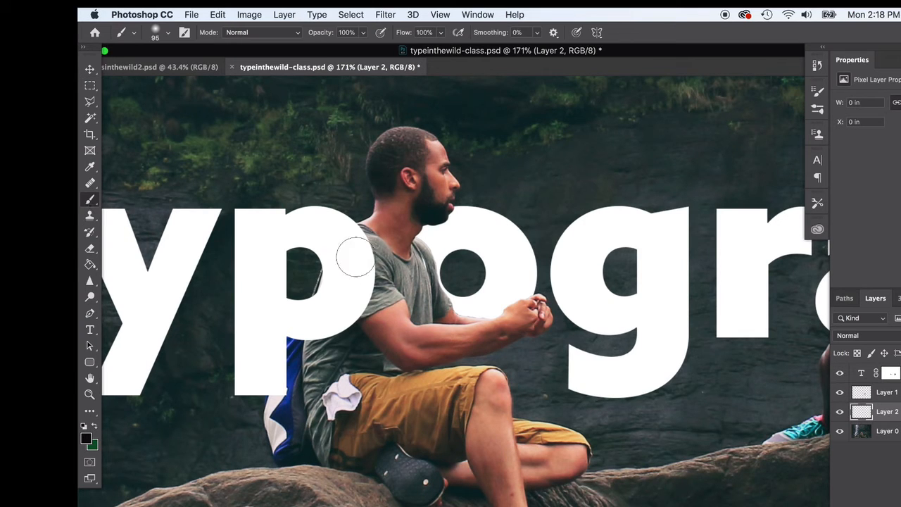
mouse_move(341, 239)
mouse_down()
mouse_move(360, 255)
mouse_move(362, 282)
mouse_move(351, 308)
mouse_move(322, 311)
mouse_move(346, 298)
mouse_move(333, 229)
mouse_move(352, 219)
mouse_up()
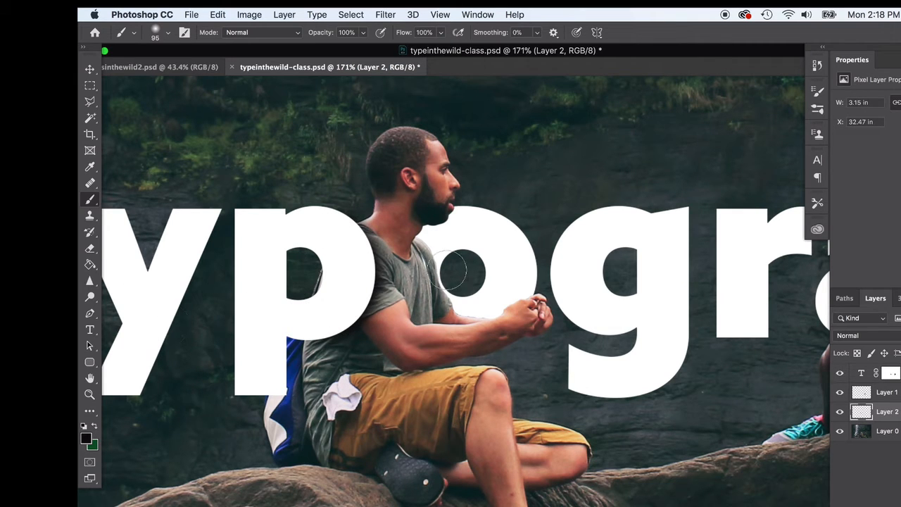
Step: Duplicate the masked "typography" text layer
scroll(477, 331, down, 6)
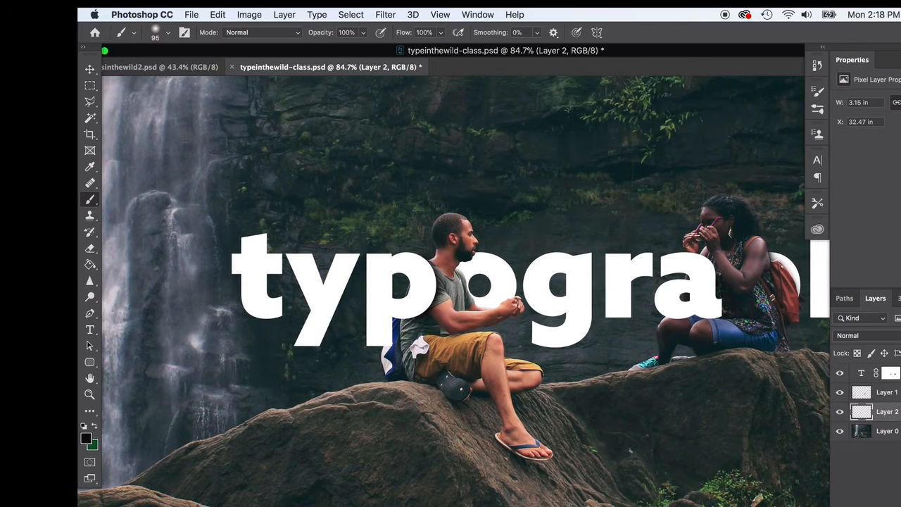
scroll(706, 247, down, 4)
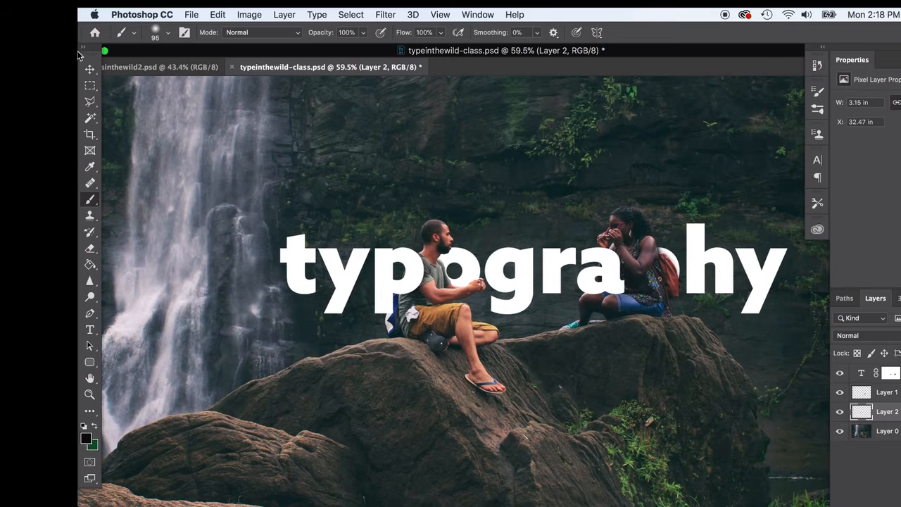
click(90, 68)
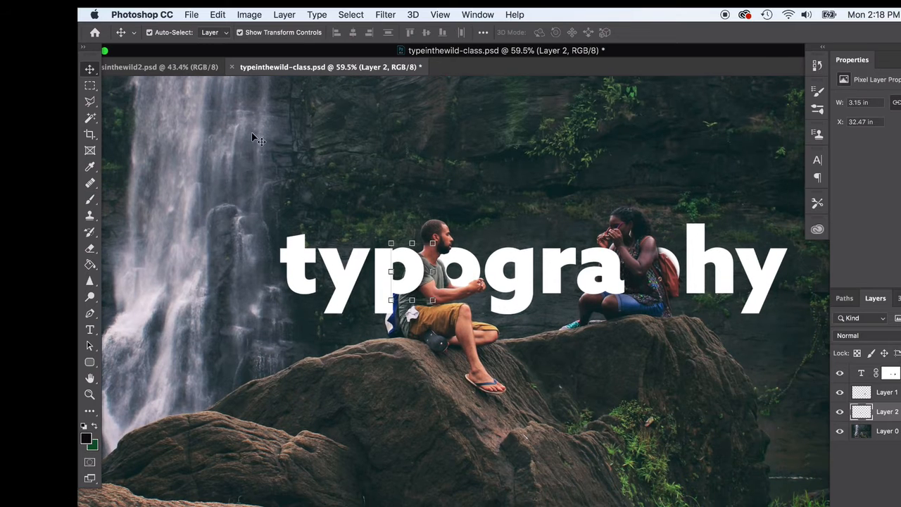
click(530, 281)
click(279, 13)
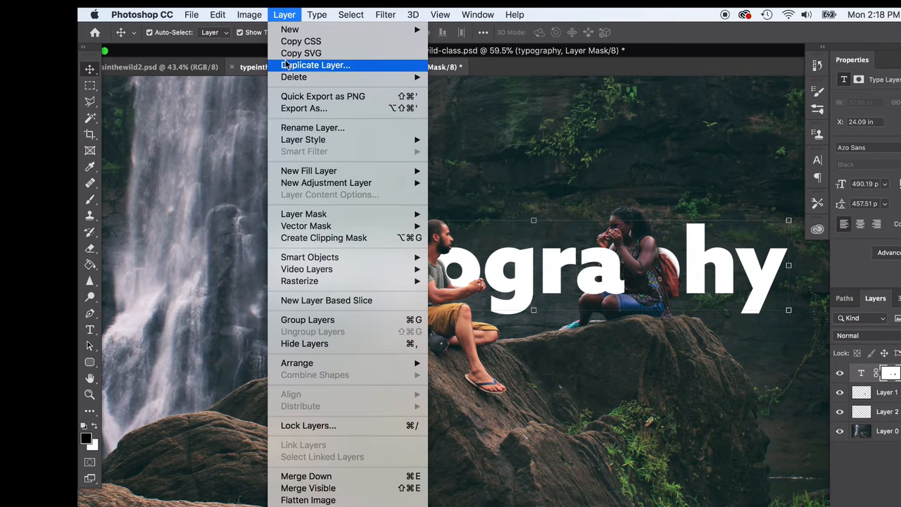
click(316, 64)
click(638, 218)
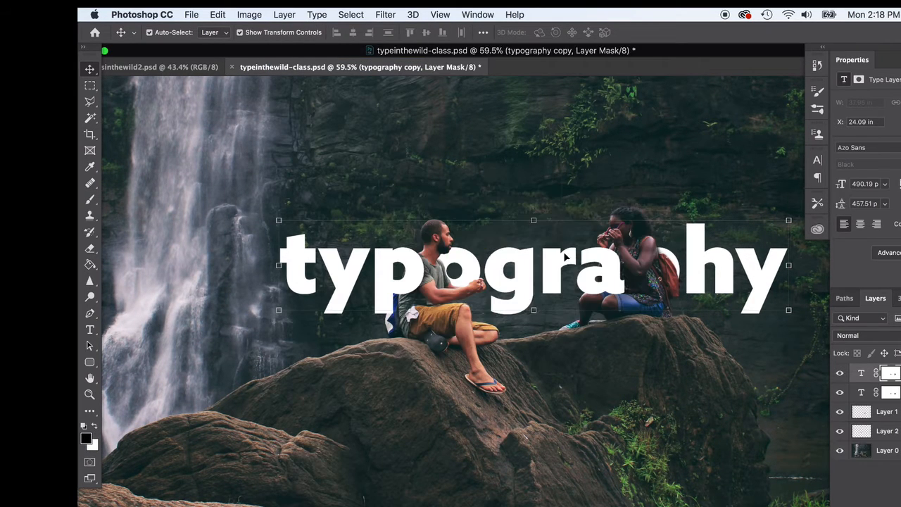
Step: Move the duplicated "typography" text up toward the waterfall and delete its layer mask
drag(554, 277, 431, 160)
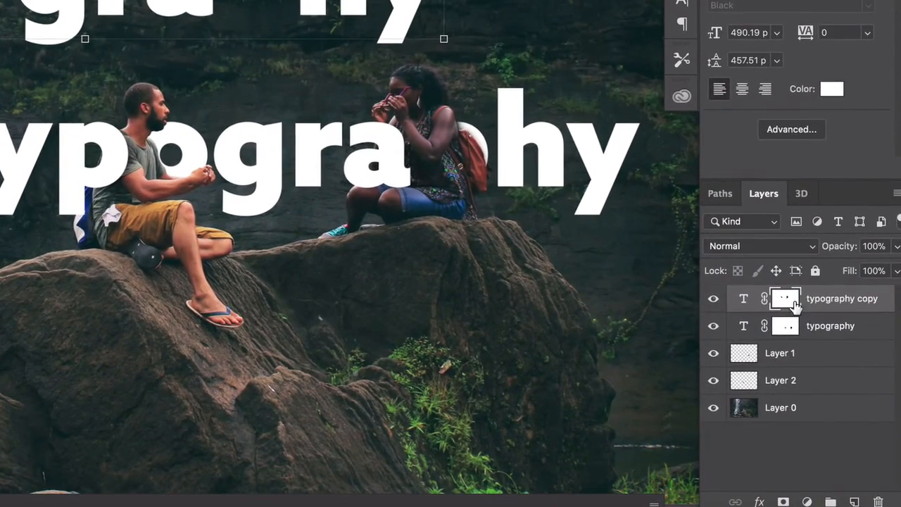
right_click(796, 302)
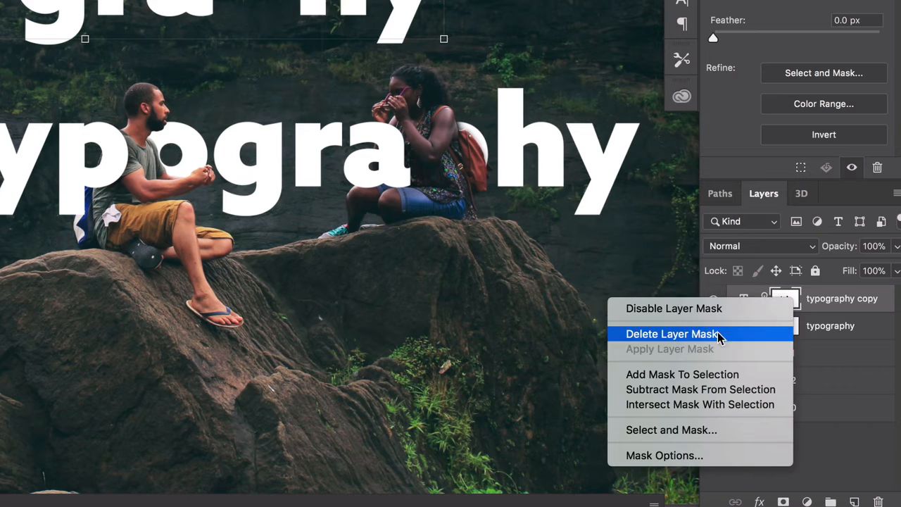
click(824, 287)
right_click(785, 299)
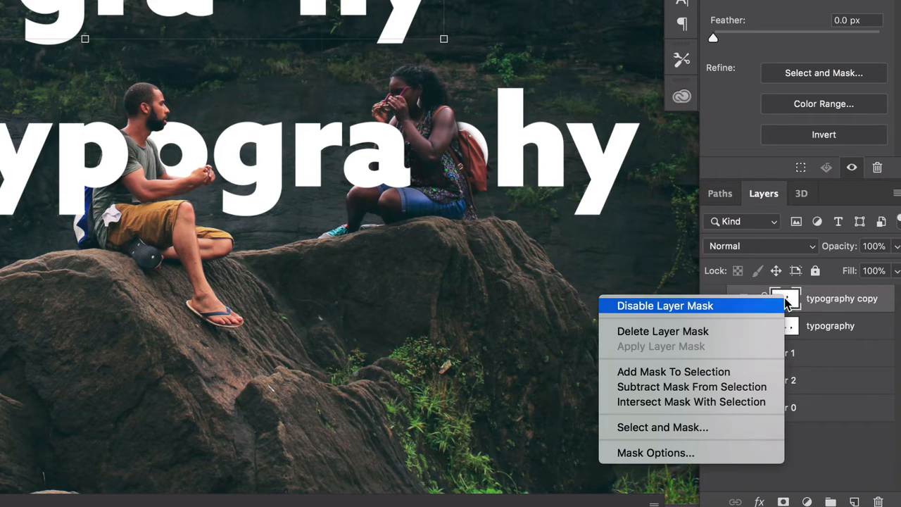
click(742, 332)
scroll(447, 193, left, 3)
scroll(447, 194, up, 3)
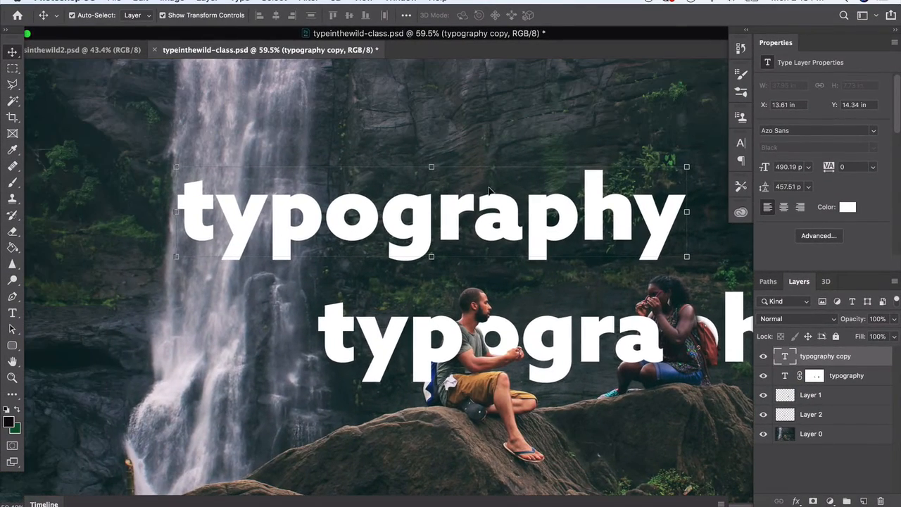
Step: Place the duplicated text across the upper waterfall and scale it down to 56.20%
drag(497, 216, 340, 181)
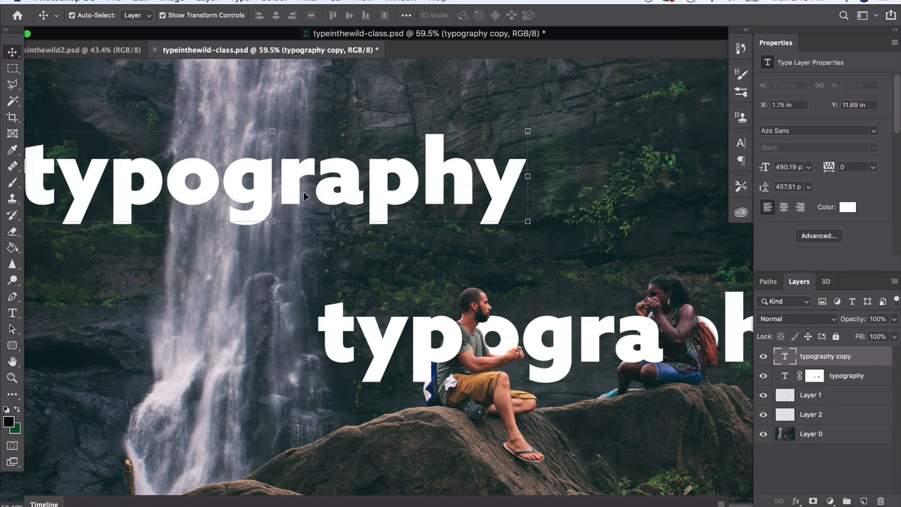
drag(524, 131, 323, 178)
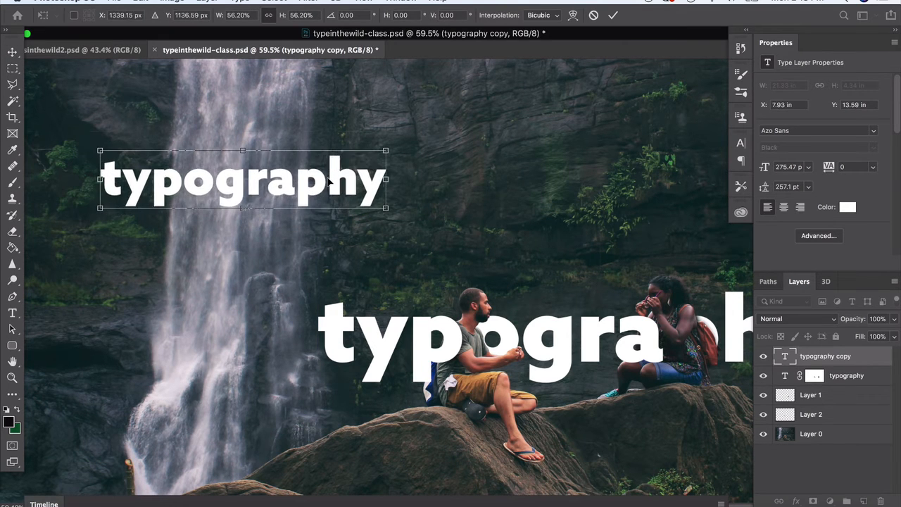
key(Return)
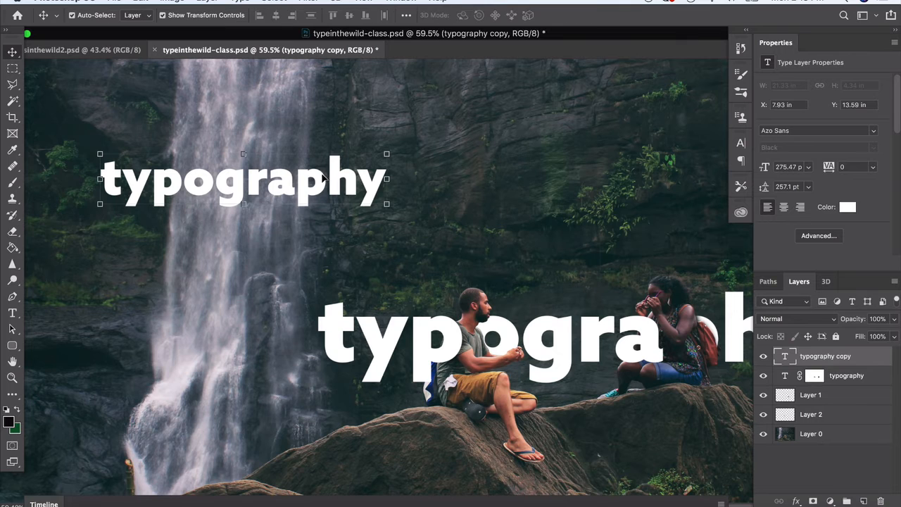
Step: Replace the duplicated text with "waterfall" and scale it up to 358.36 pt
double_click(783, 356)
text(wat)
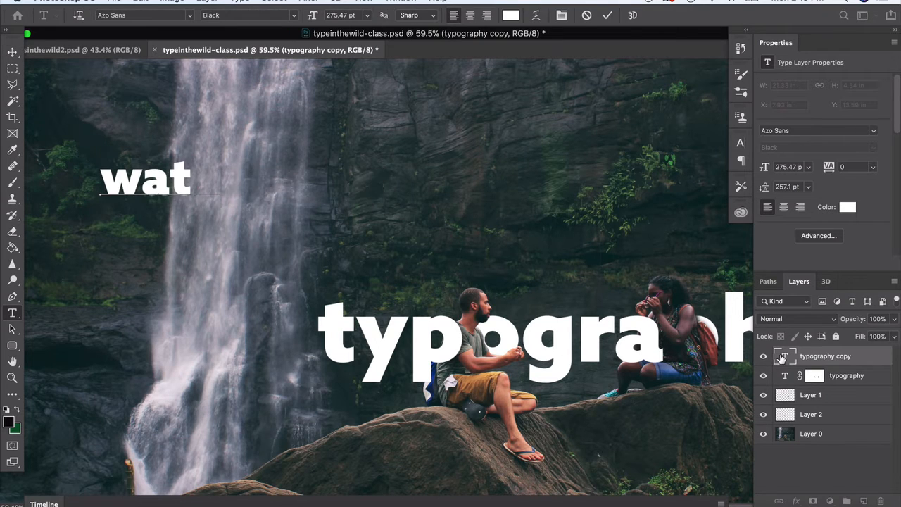
text(erfall)
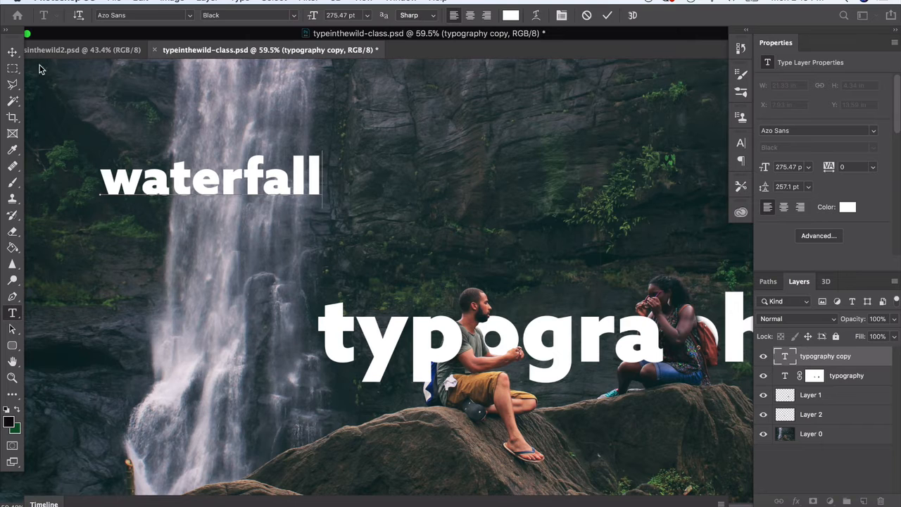
click(12, 51)
key(ctrl+t)
drag(342, 141, 398, 138)
key(Return)
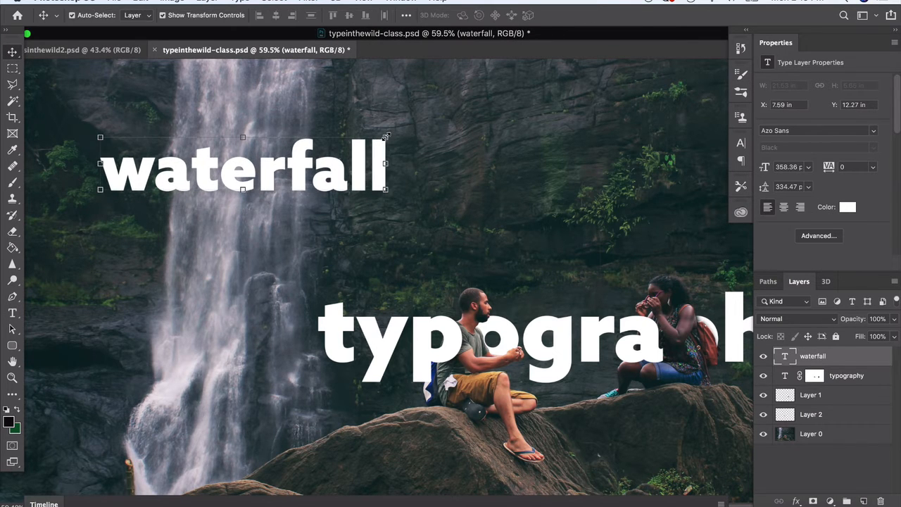
Step: Shift the "waterfall" text slightly so it spans the falls and add a layer mask to it
scroll(208, 151, up, 5)
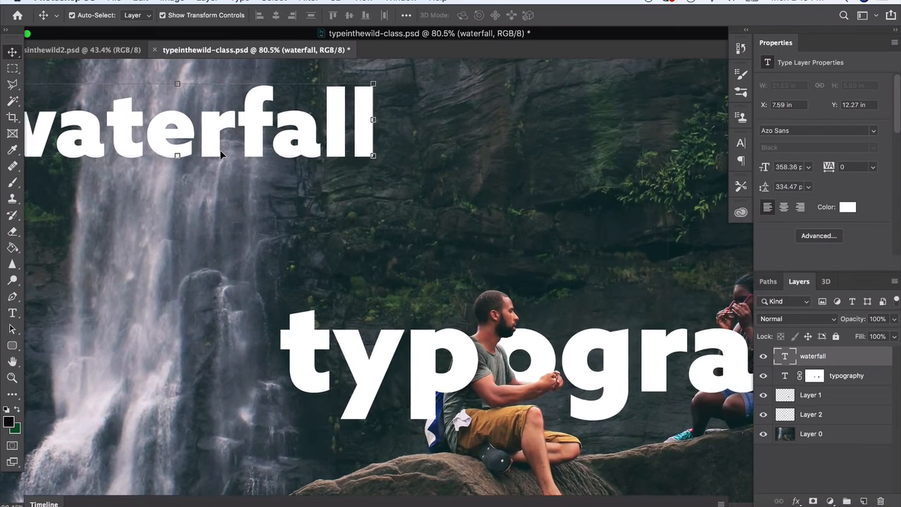
scroll(207, 152, left, 5)
scroll(335, 178, up, 3)
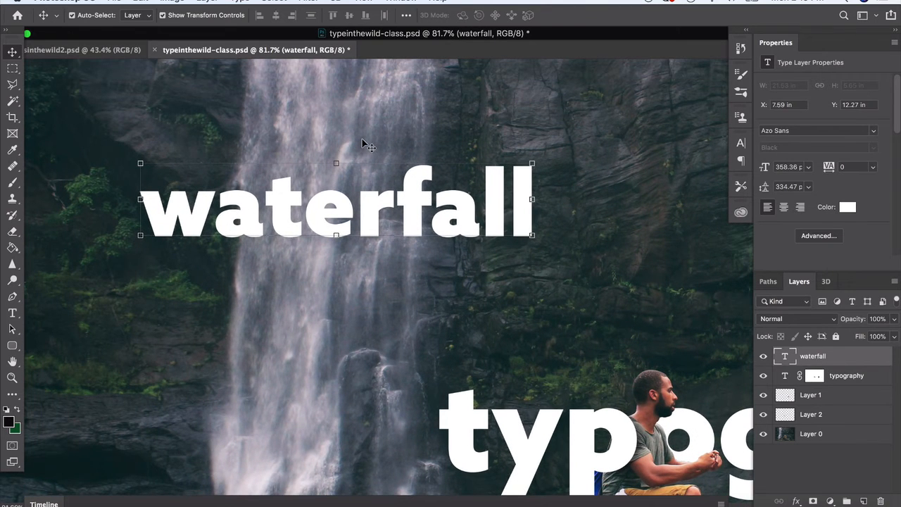
drag(378, 209, 382, 209)
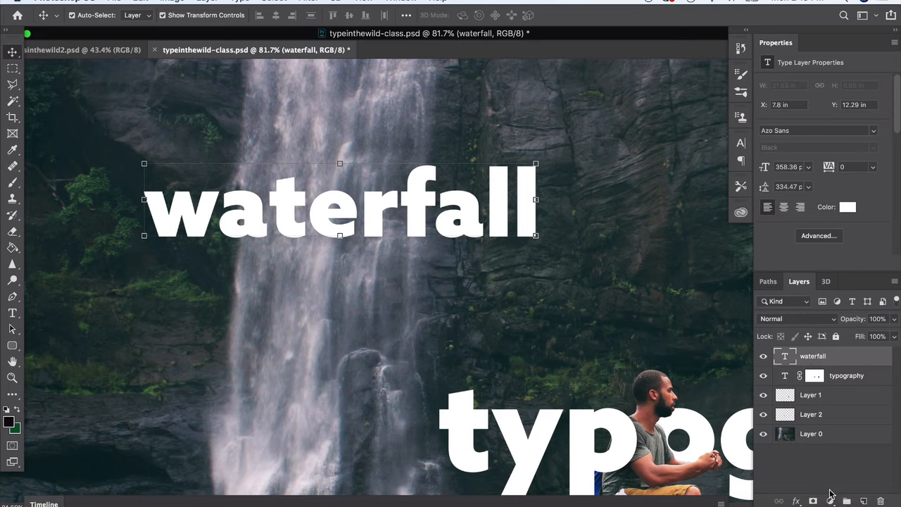
click(813, 501)
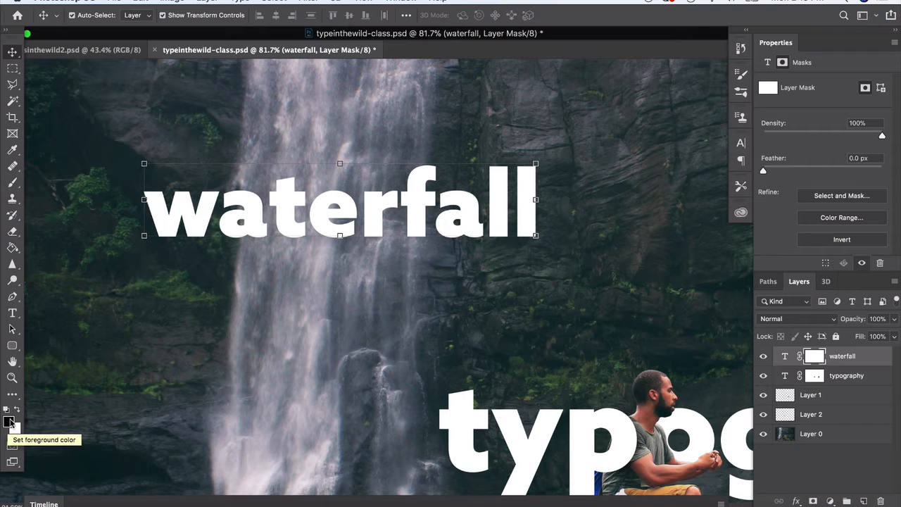
Step: Set the Soft Round brush size to 172 px and try masking out the letter "t" at 100% opacity
click(13, 182)
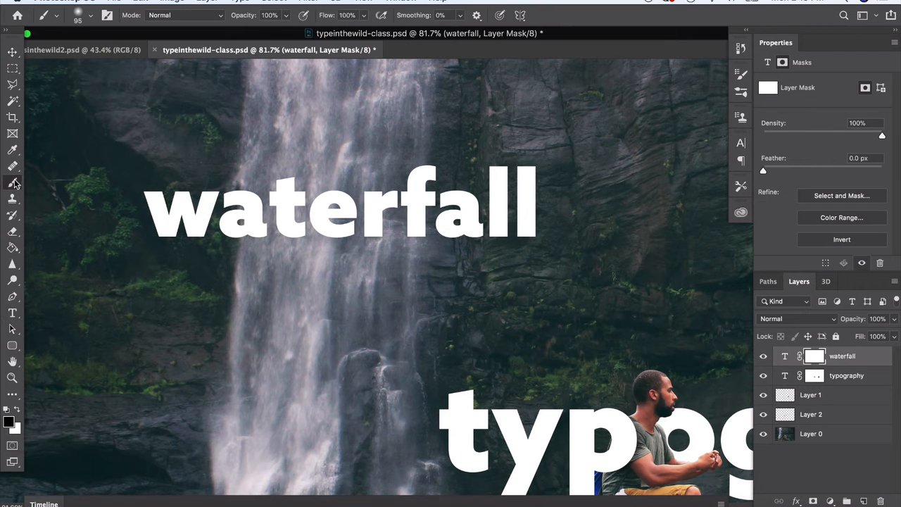
click(92, 16)
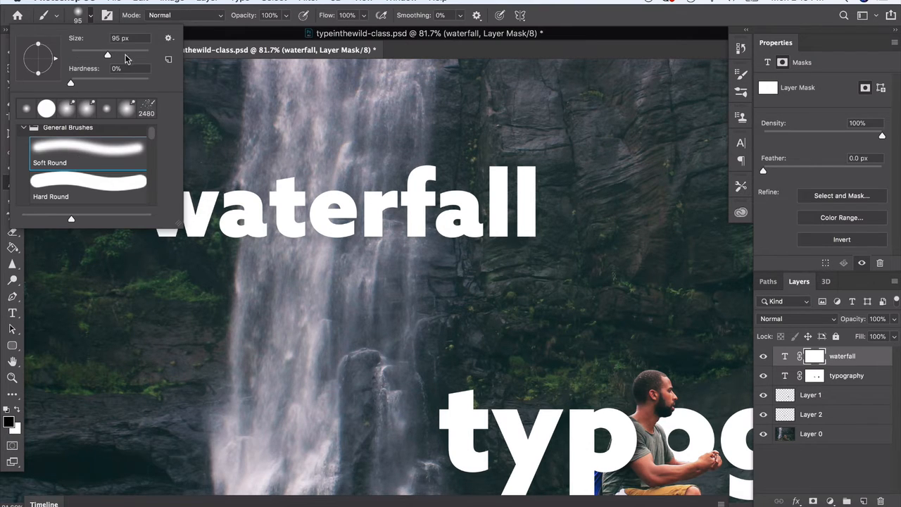
click(124, 54)
click(119, 13)
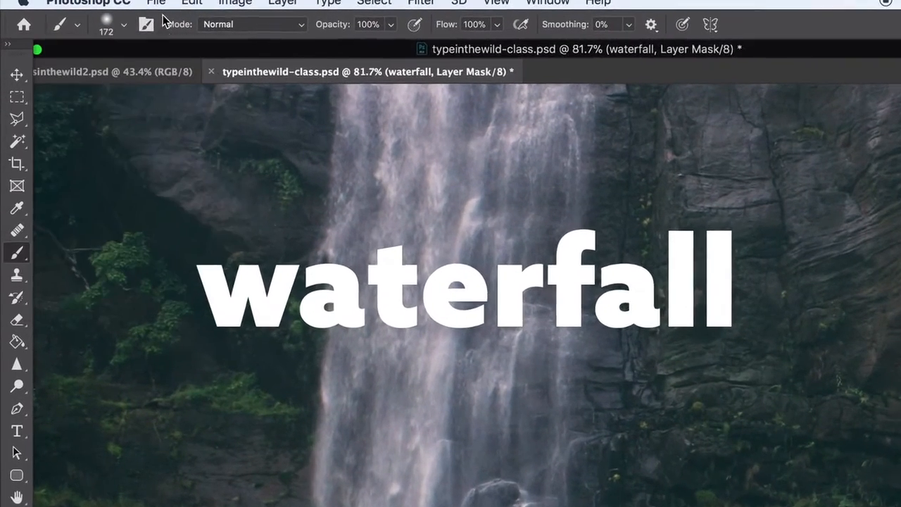
drag(398, 242, 396, 348)
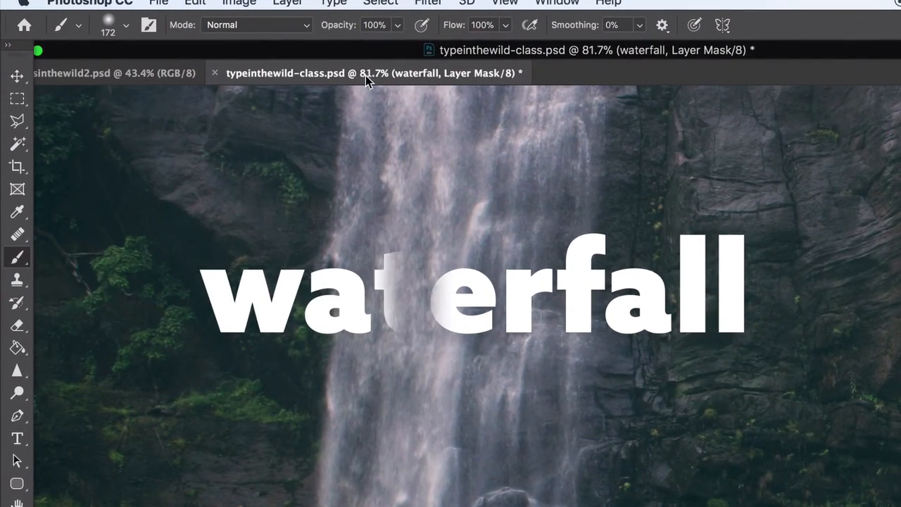
key(super+z)
Step: Set the brush opacity to 25% and paint black on the mask over the letters "aterf" to fade them into the water
click(396, 26)
drag(335, 47, 338, 45)
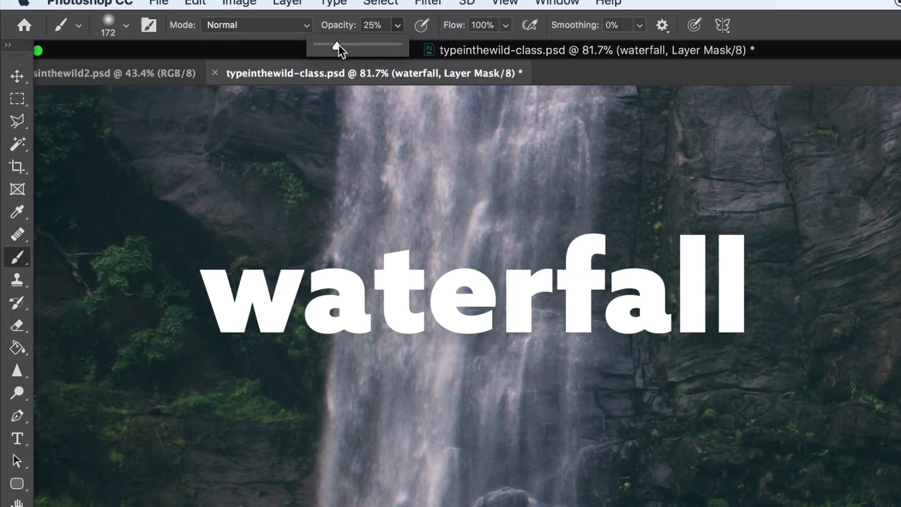
drag(426, 196, 431, 417)
drag(499, 219, 509, 410)
drag(554, 172, 587, 433)
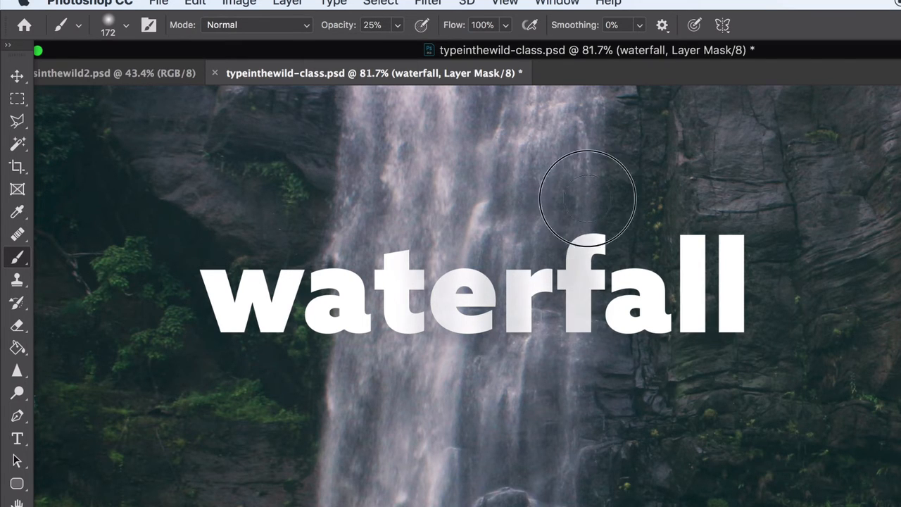
mouse_move(574, 284)
mouse_down()
mouse_move(546, 161)
mouse_move(505, 379)
mouse_move(490, 213)
mouse_move(461, 339)
mouse_move(490, 187)
mouse_move(399, 287)
mouse_move(370, 373)
mouse_move(368, 221)
mouse_move(345, 369)
mouse_move(372, 219)
mouse_move(355, 334)
mouse_move(389, 291)
mouse_move(409, 344)
mouse_move(436, 260)
mouse_up()
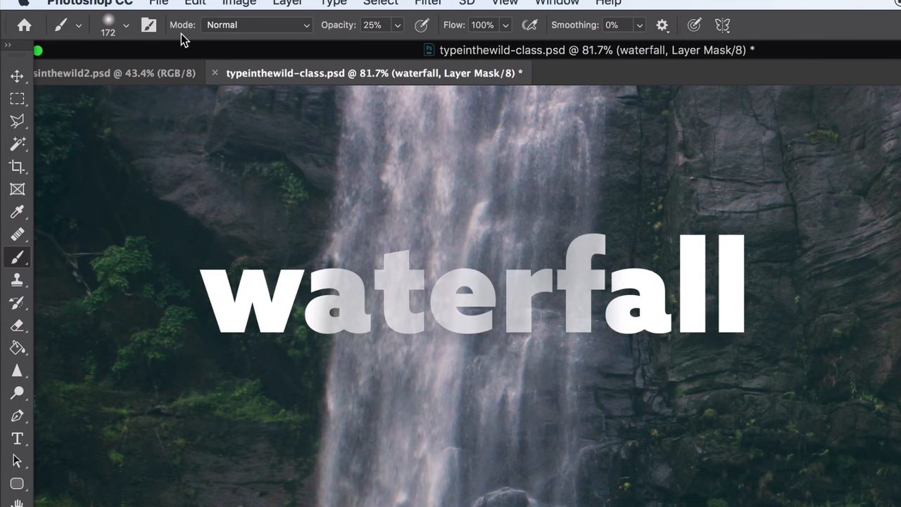
Step: Set the brush opacity to 63% and paint vertical strokes on the mask to fade the letters "erf" further
click(397, 26)
drag(396, 46, 428, 46)
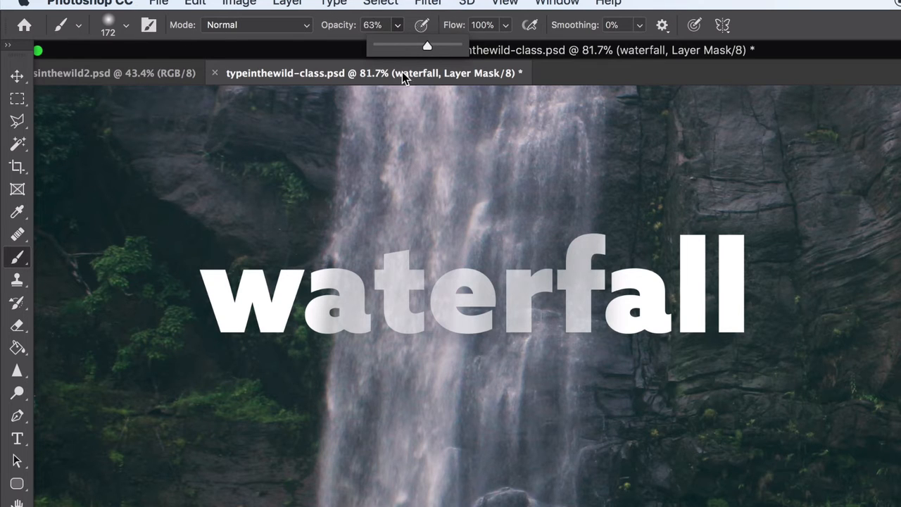
mouse_move(320, 148)
mouse_down()
mouse_move(413, 198)
mouse_move(430, 292)
mouse_move(419, 385)
mouse_move(497, 240)
mouse_move(531, 201)
mouse_move(530, 398)
mouse_move(497, 301)
mouse_move(487, 212)
mouse_move(494, 409)
mouse_up()
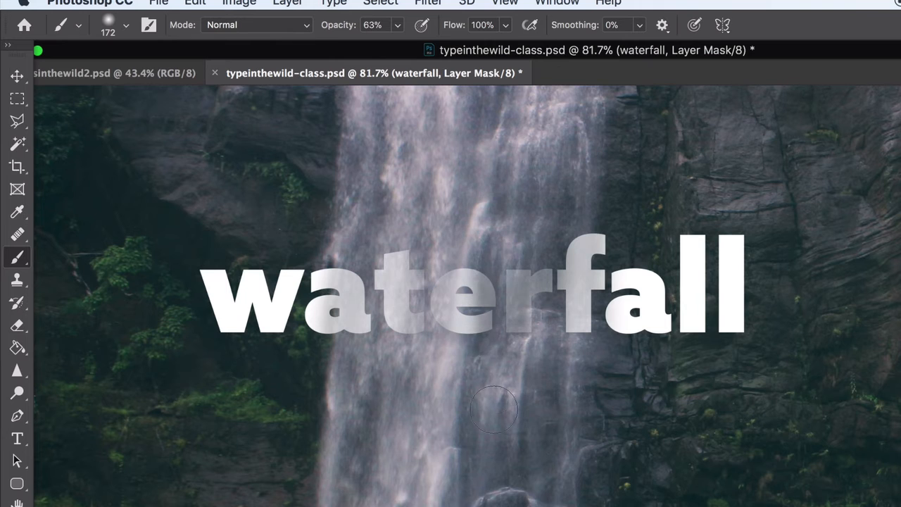
mouse_move(559, 185)
mouse_down()
mouse_move(579, 207)
mouse_move(579, 340)
mouse_move(551, 361)
mouse_up()
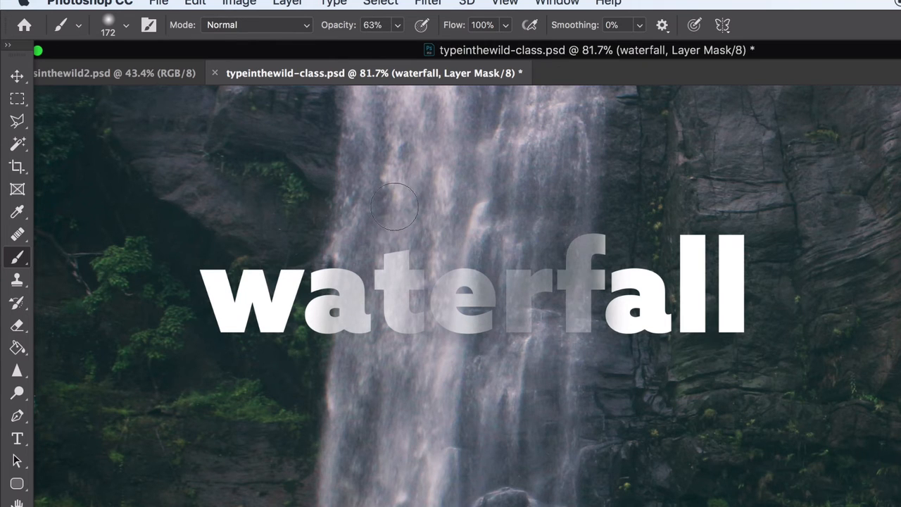
Step: Set the mask brush size to 65 px and paint vertical strokes over the faded letters of "waterfall" at 63% opacity
drag(373, 200, 357, 416)
click(126, 26)
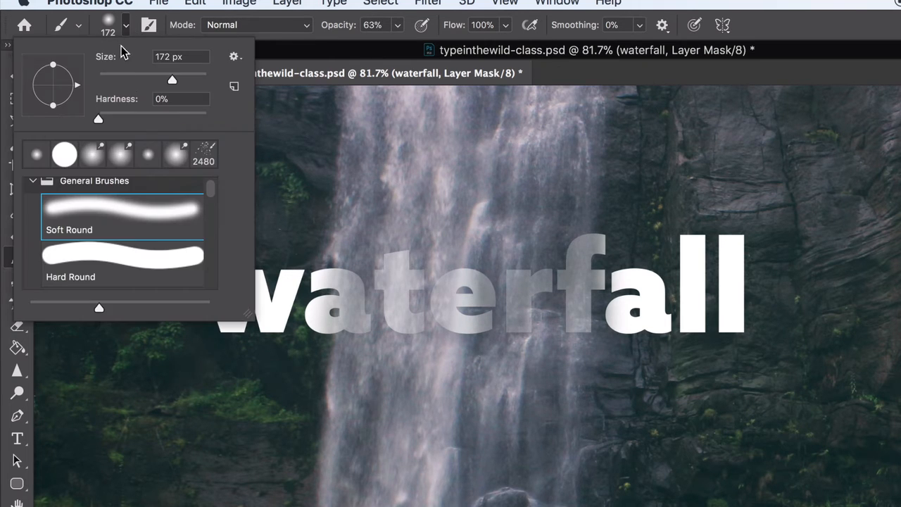
click(134, 75)
drag(354, 224, 358, 358)
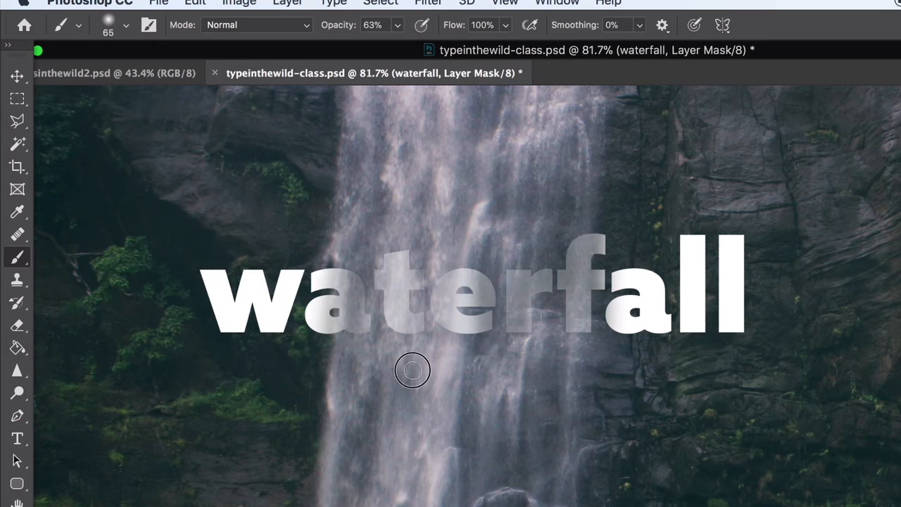
drag(514, 230, 511, 402)
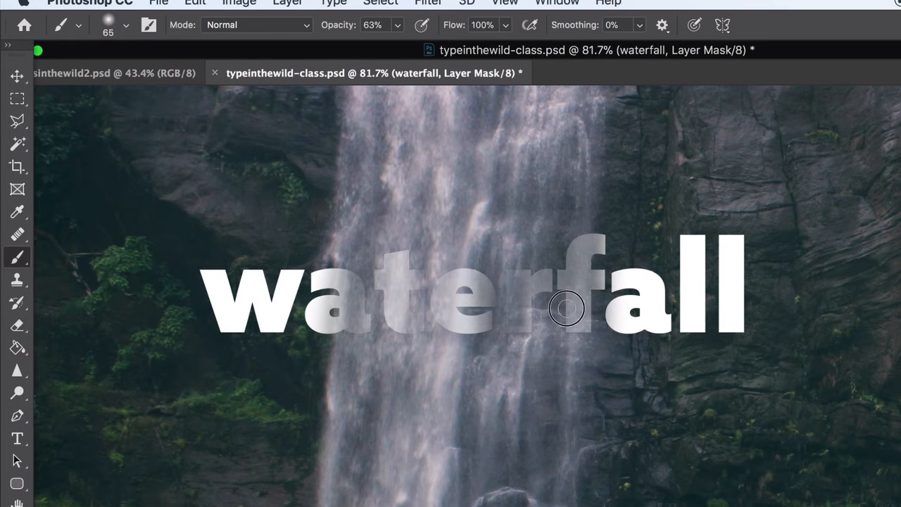
drag(567, 308, 567, 389)
drag(469, 215, 458, 409)
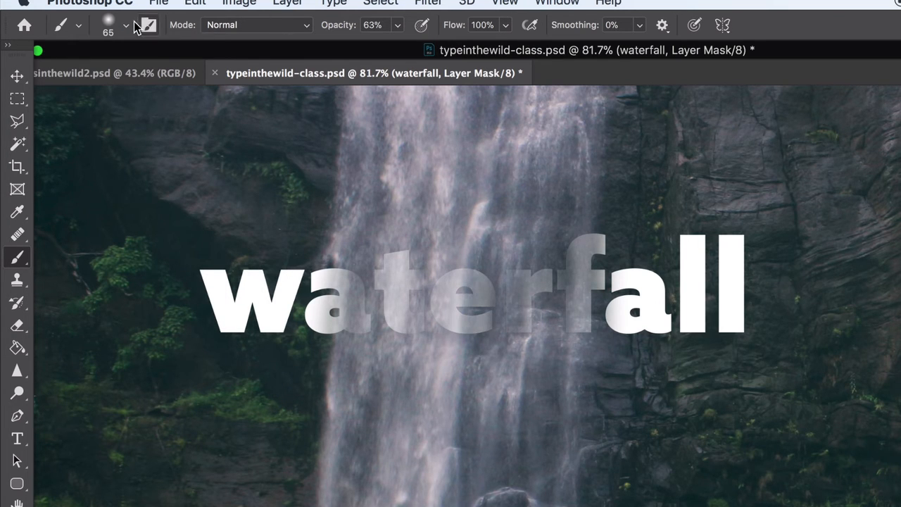
click(127, 26)
drag(131, 74, 106, 74)
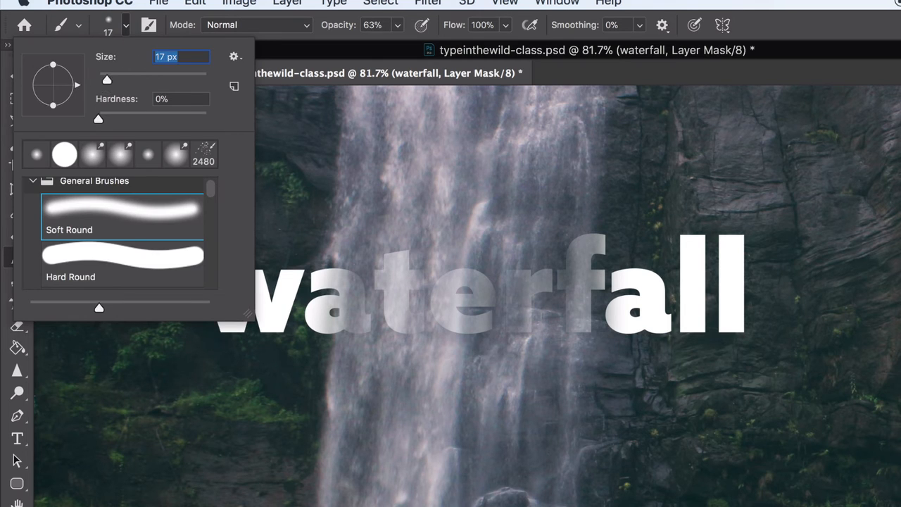
key(Return)
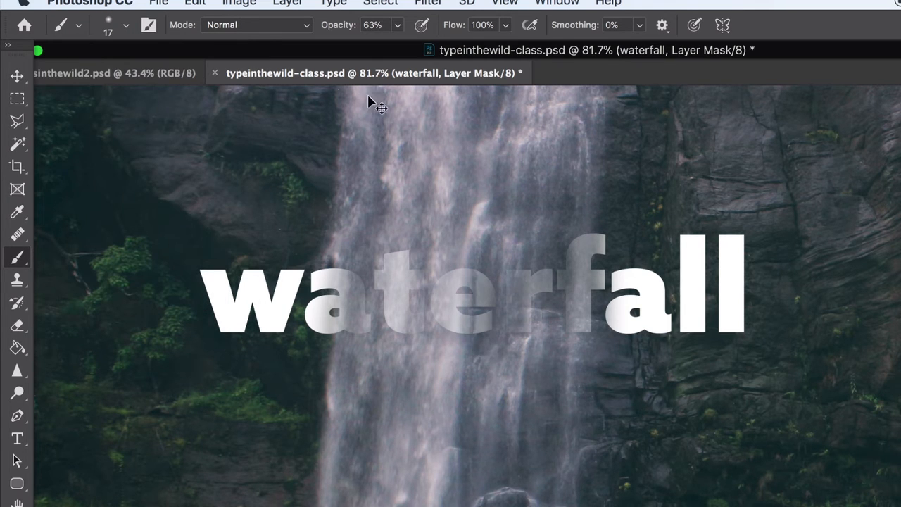
Step: Paint vertical strokes on the mask over the letters "terf" at 15% opacity and 79 px, and undo the last stroke
click(398, 25)
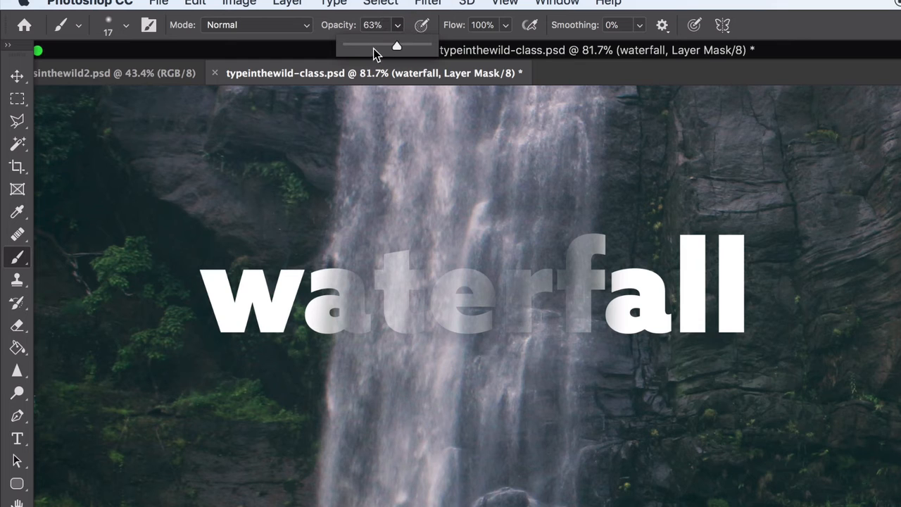
click(127, 24)
click(141, 74)
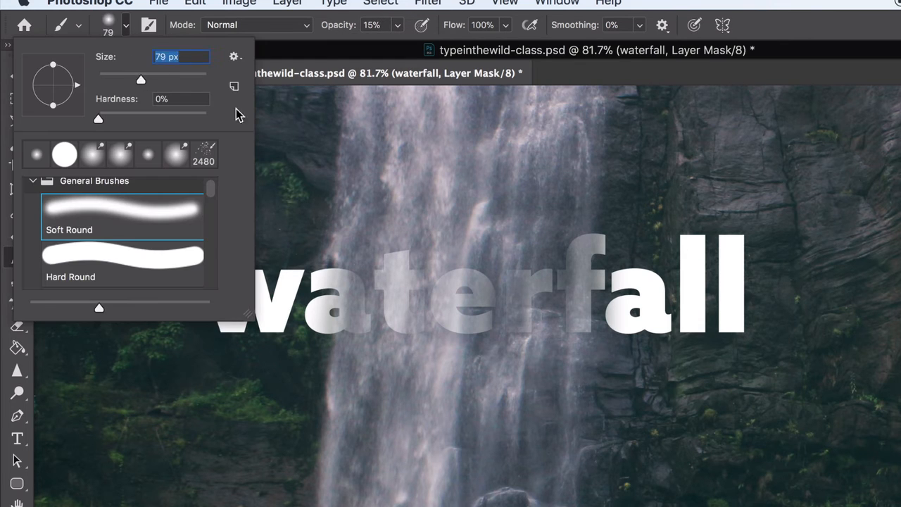
drag(500, 211, 493, 397)
drag(500, 267, 499, 356)
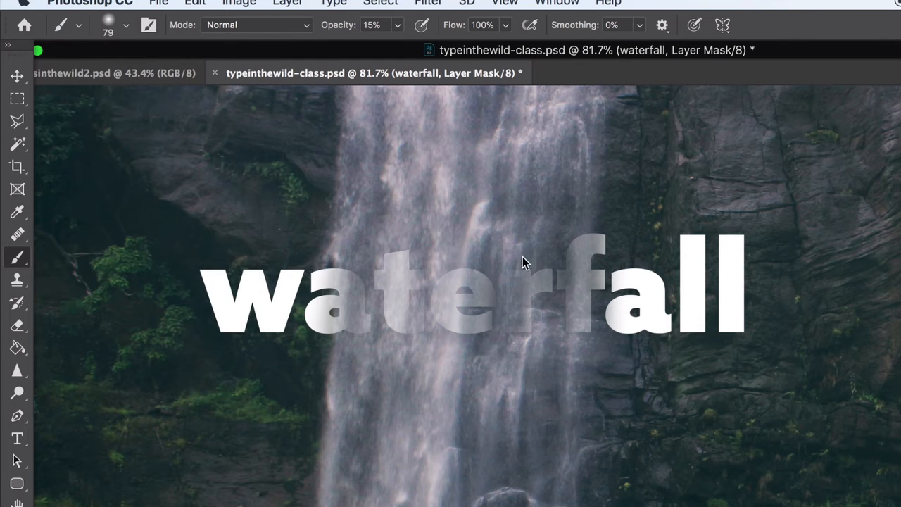
drag(578, 224, 566, 362)
mouse_move(396, 352)
mouse_down()
mouse_move(411, 223)
mouse_move(389, 360)
mouse_move(418, 239)
mouse_move(419, 278)
mouse_up()
drag(504, 336, 521, 230)
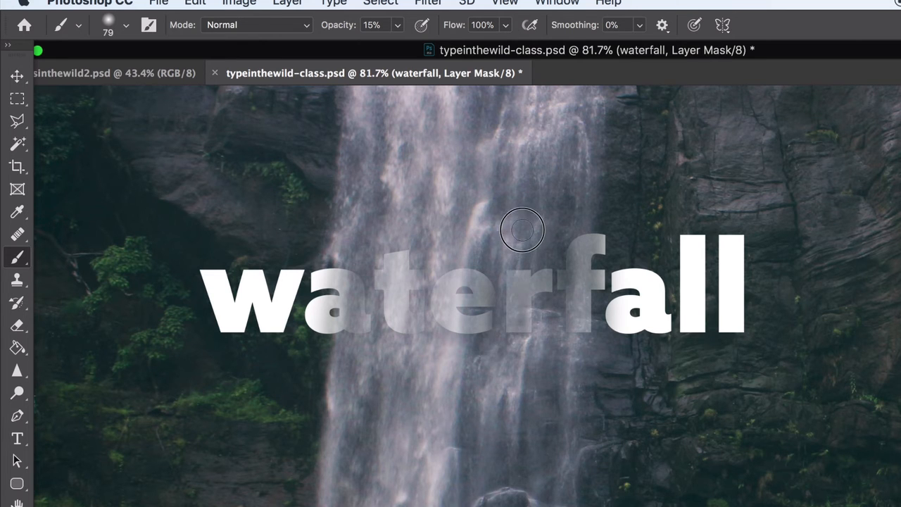
key(super+z)
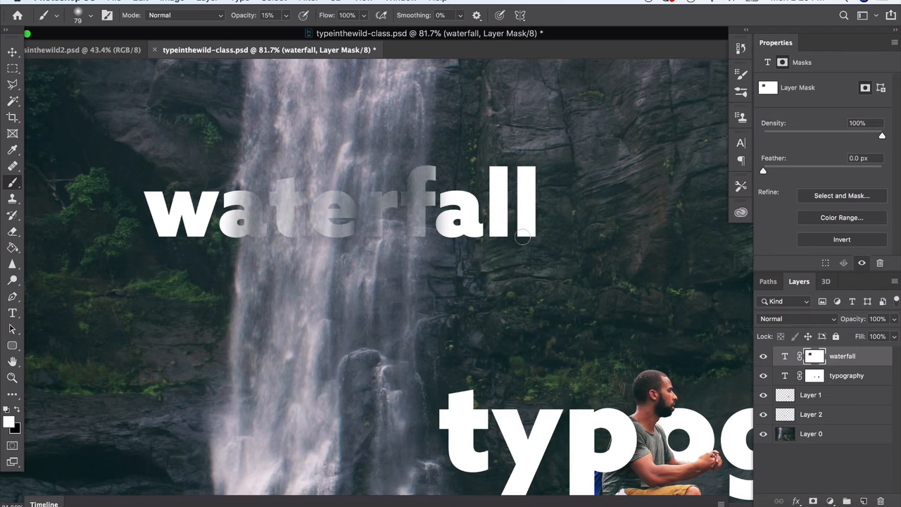
Step: Duplicate the "waterfall" text layer and move the copy onto the rock beneath "typography"
scroll(522, 237, down, 5)
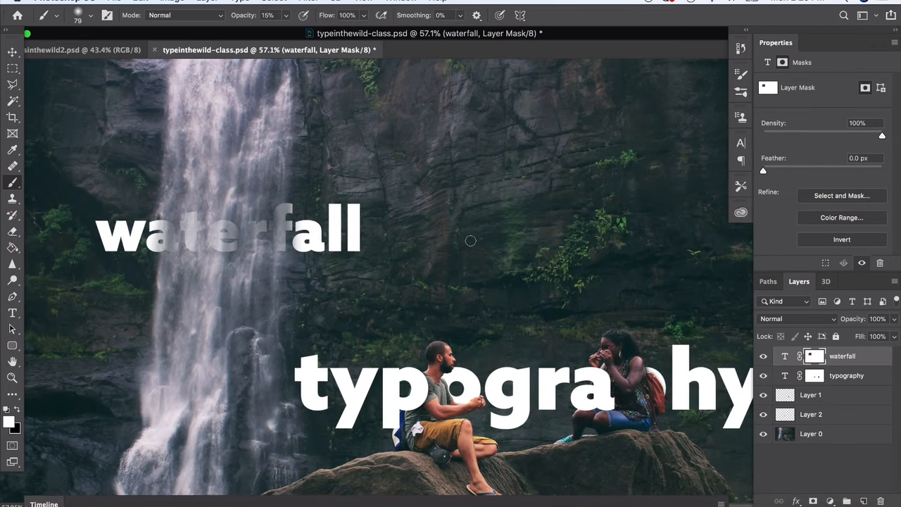
click(12, 53)
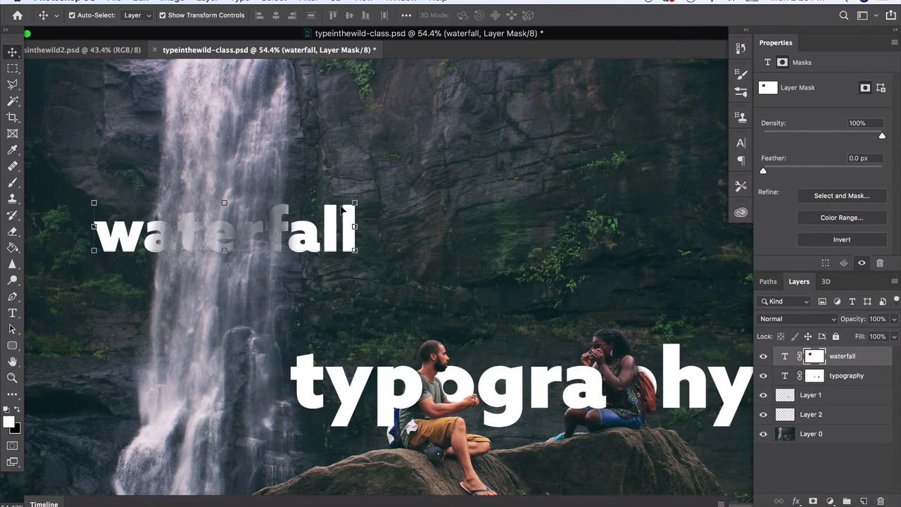
scroll(465, 263, down, 5)
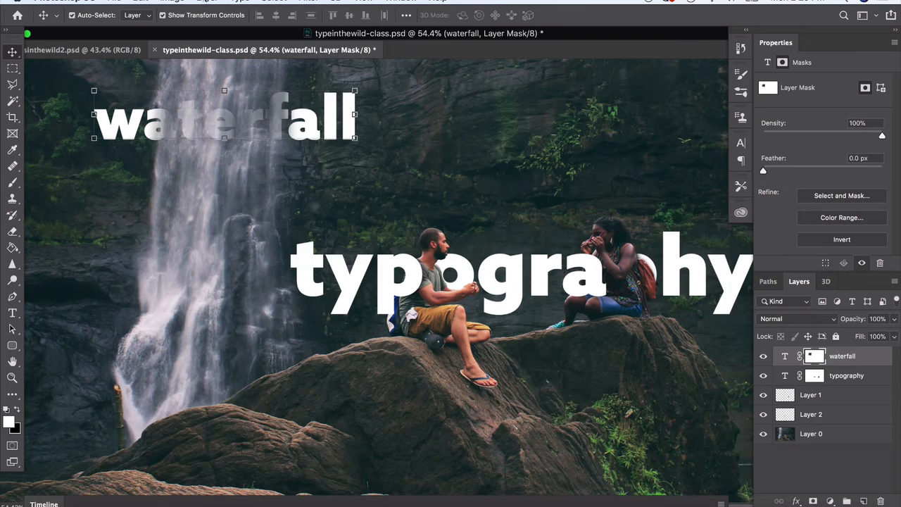
click(200, 2)
click(252, 46)
click(566, 202)
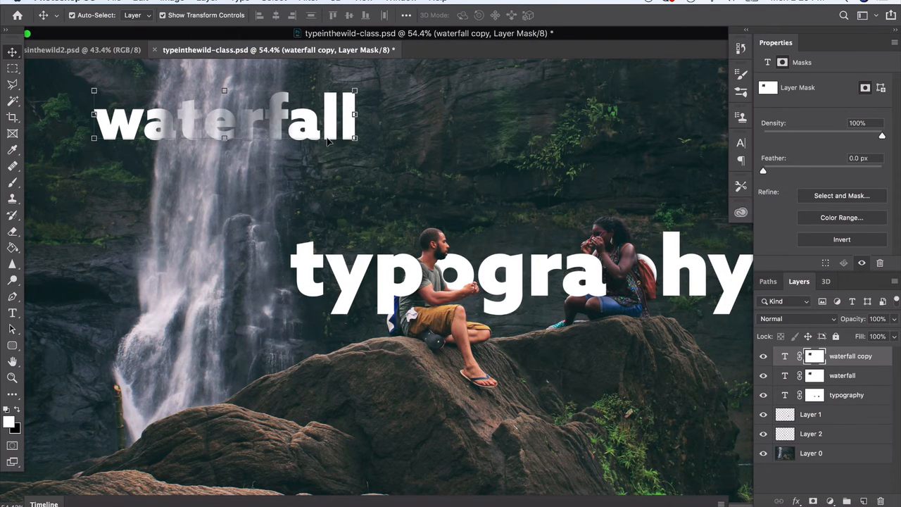
drag(327, 140, 534, 401)
Step: Delete the layer mask of the "waterfall" copy and change its text to "fun"
right_click(819, 357)
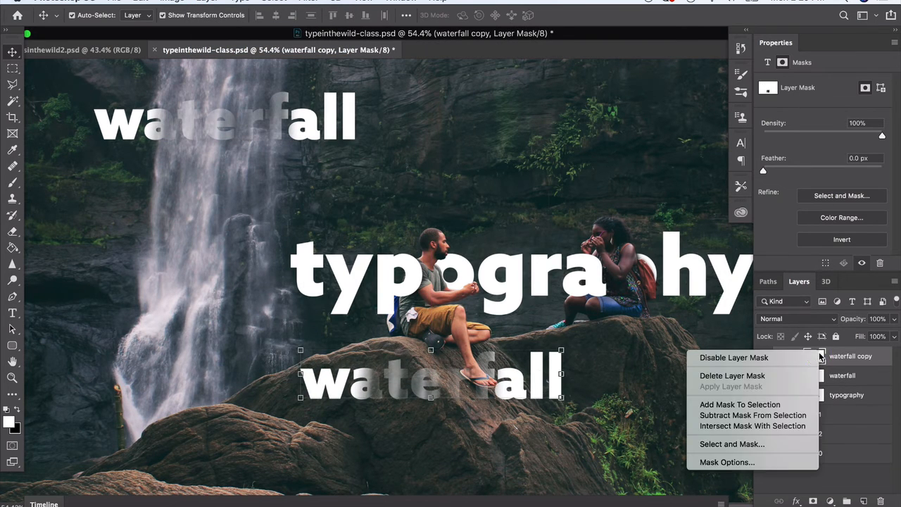
click(760, 375)
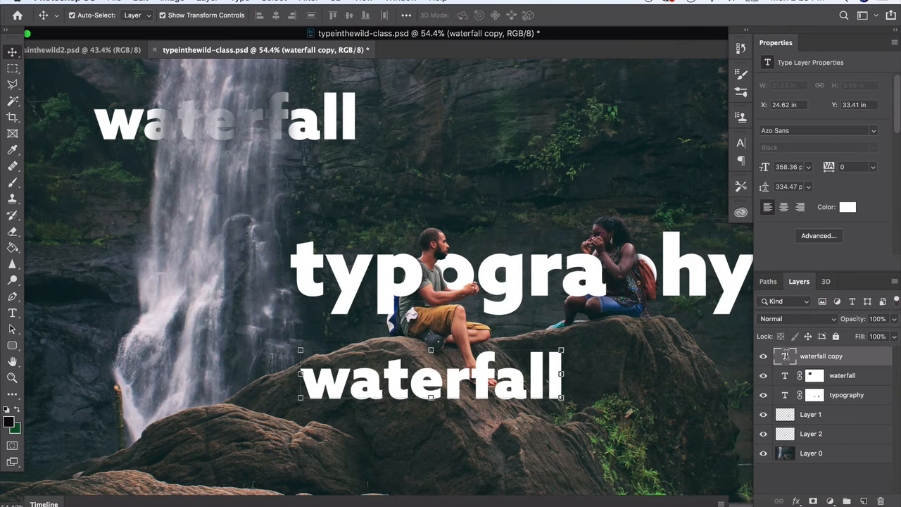
double_click(784, 355)
text(fun)
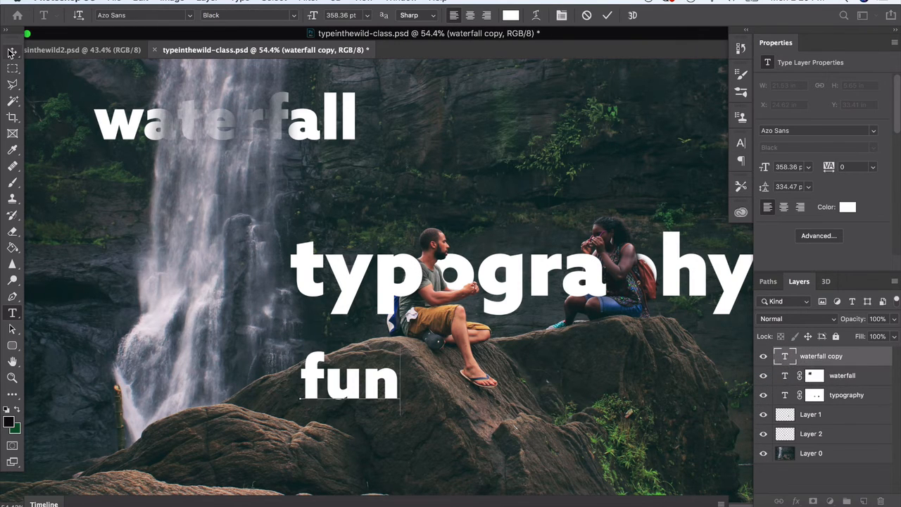
click(12, 53)
Step: Move the "fun" text to the rock ridge beside the seated man, below the start of "typography"
scroll(444, 356, up, 5)
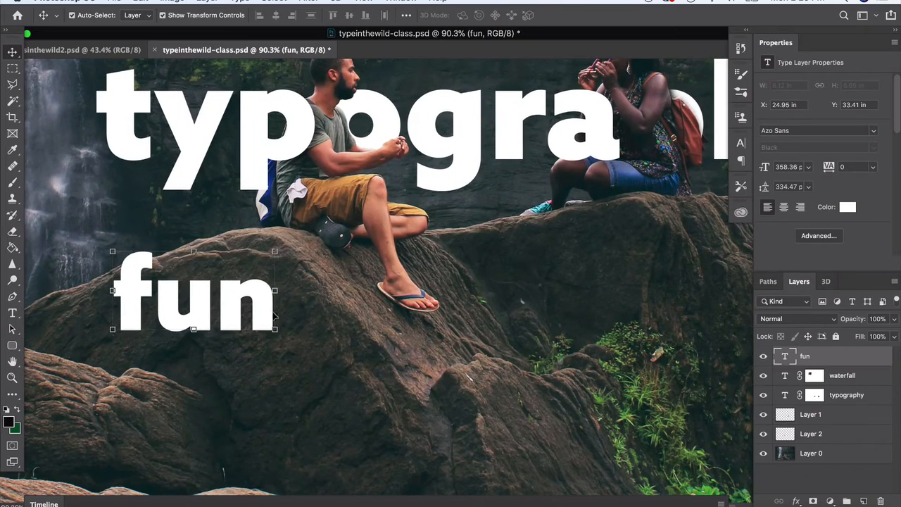
drag(271, 322, 573, 358)
scroll(575, 358, left, 4)
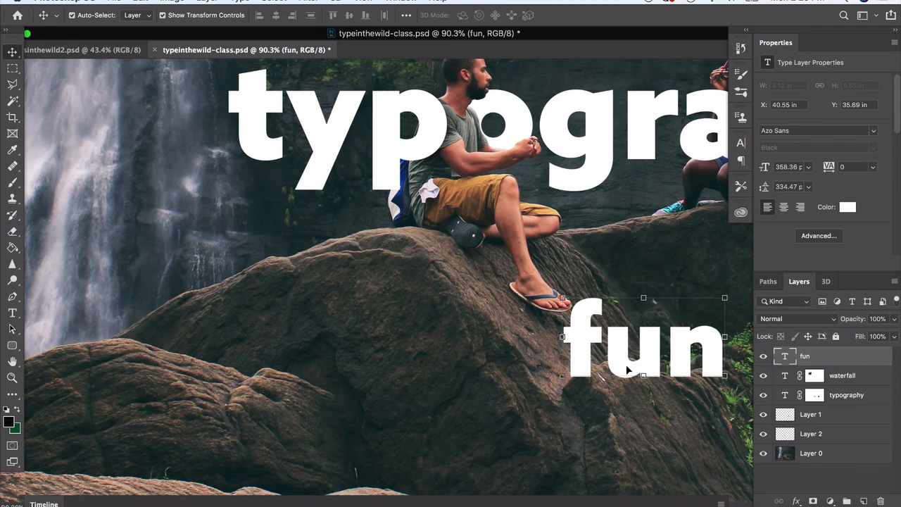
drag(632, 361, 344, 241)
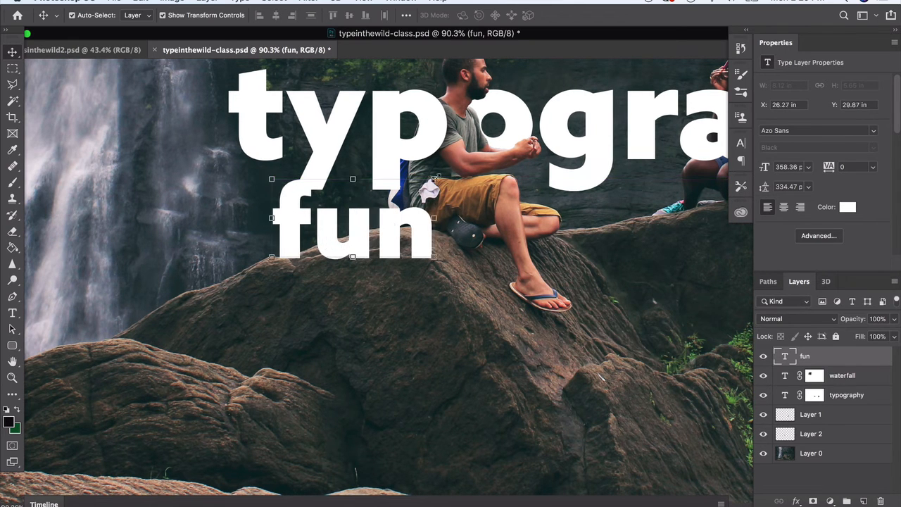
Step: Scale the "fun" text down to about 267 pt and reposition it on the rock ridge behind the man
key(ctrl+t)
drag(416, 178, 382, 202)
key(Return)
drag(366, 249, 405, 235)
Step: Lower the opacity of the "fun" layer to 27% so the rock edge shows through the letters
click(892, 320)
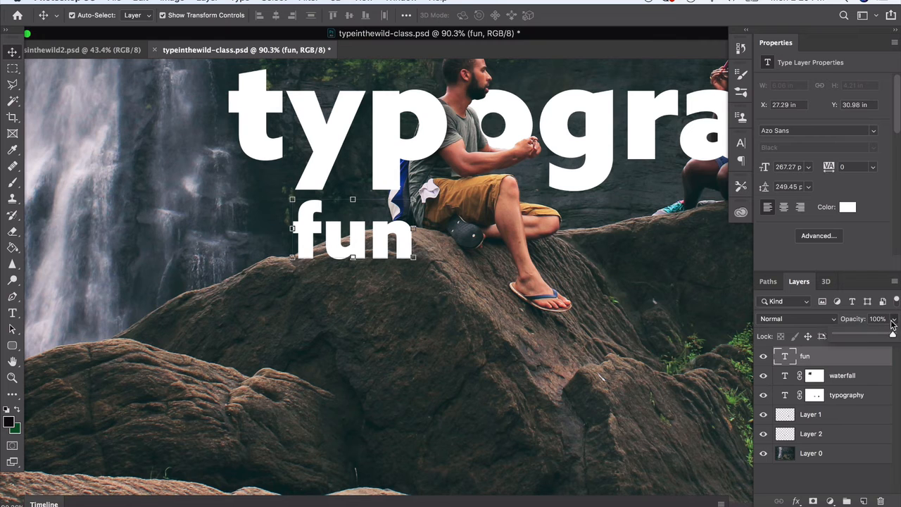
click(850, 335)
scroll(358, 227, up, 5)
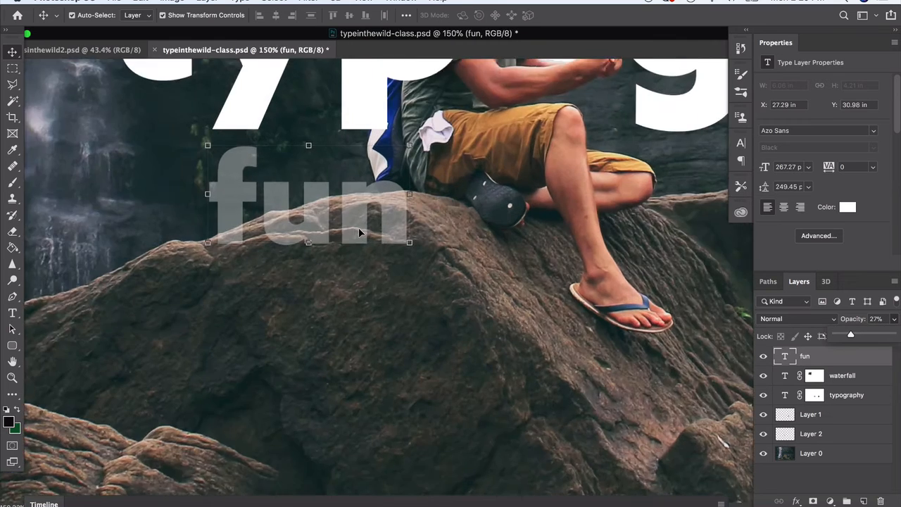
scroll(359, 227, left, 3)
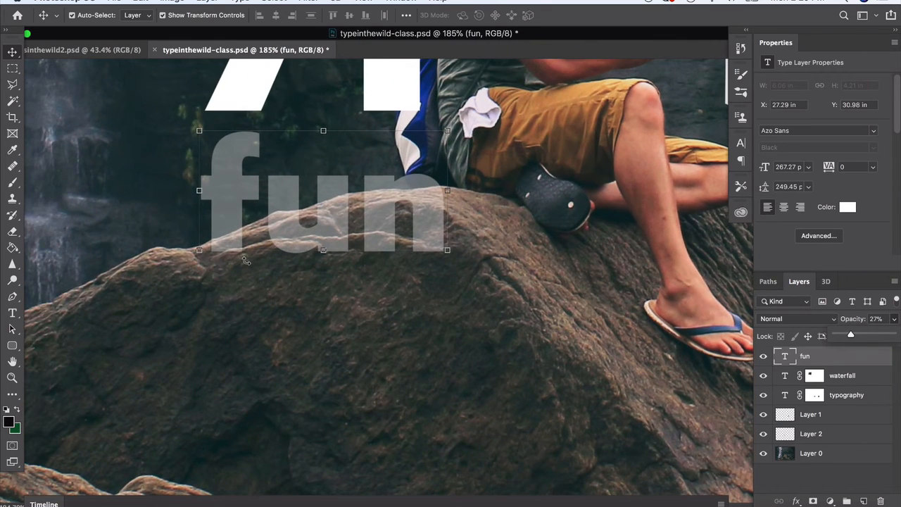
scroll(248, 262, up, 1)
Step: Mask the "fun" layer and paint black with a 30 px Hard Round brush to hide the letter bottoms along the rock's contour
drag(235, 247, 228, 237)
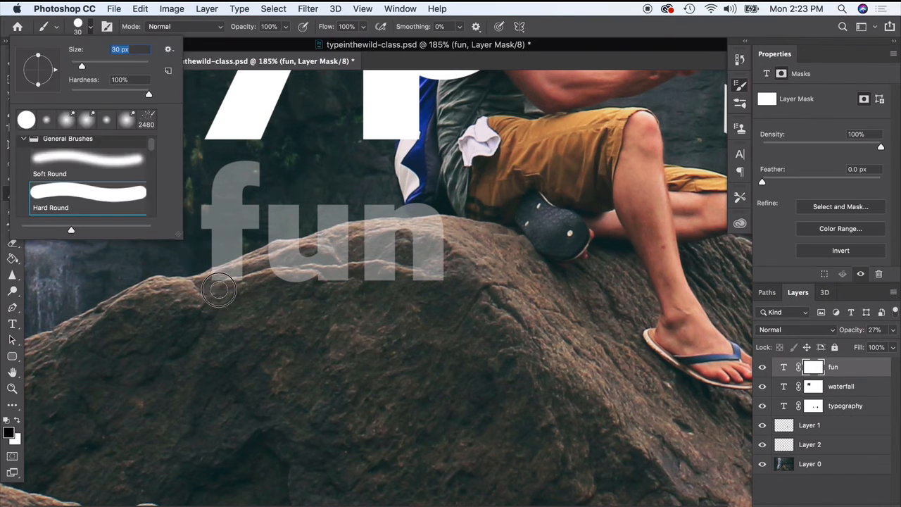
click(233, 287)
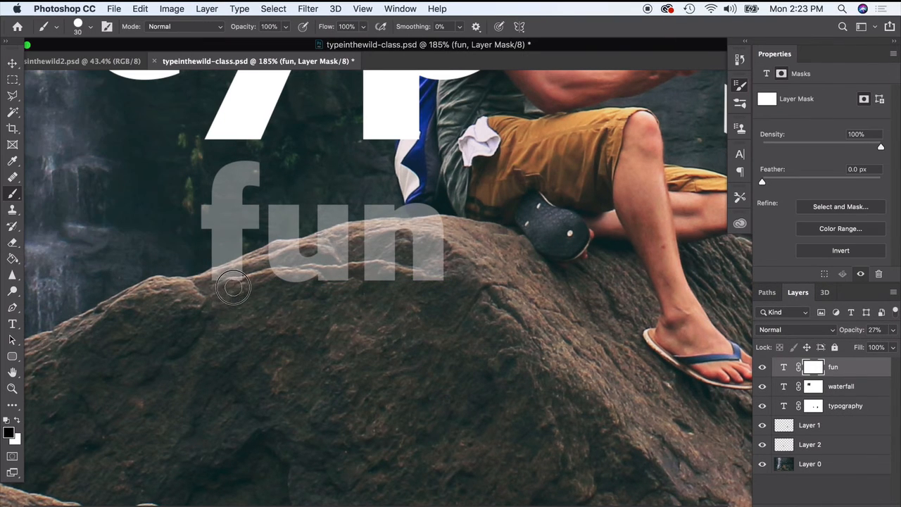
mouse_move(237, 285)
mouse_down()
mouse_move(381, 268)
mouse_move(462, 288)
mouse_move(349, 278)
mouse_move(331, 286)
mouse_move(444, 289)
mouse_up()
key(super+plus)
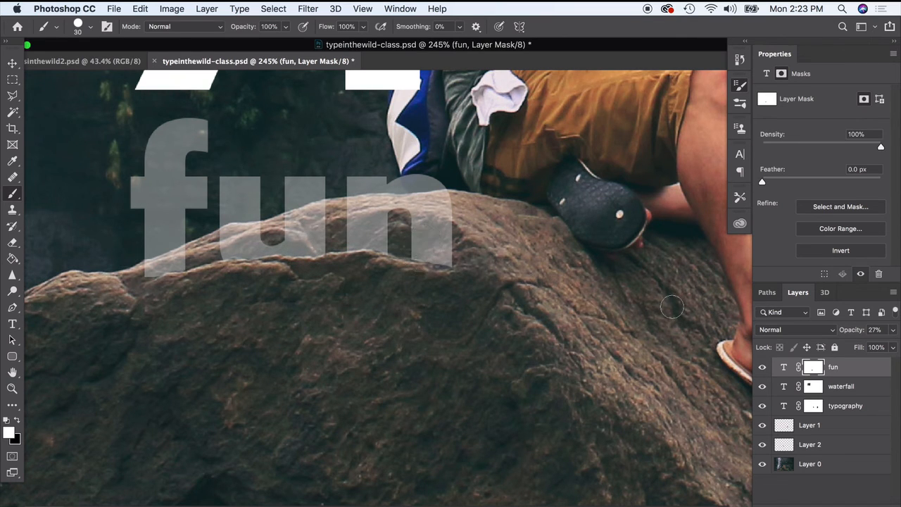
Step: Set the opacity of the masked "fun" layer to 100%
click(891, 332)
drag(846, 344, 892, 345)
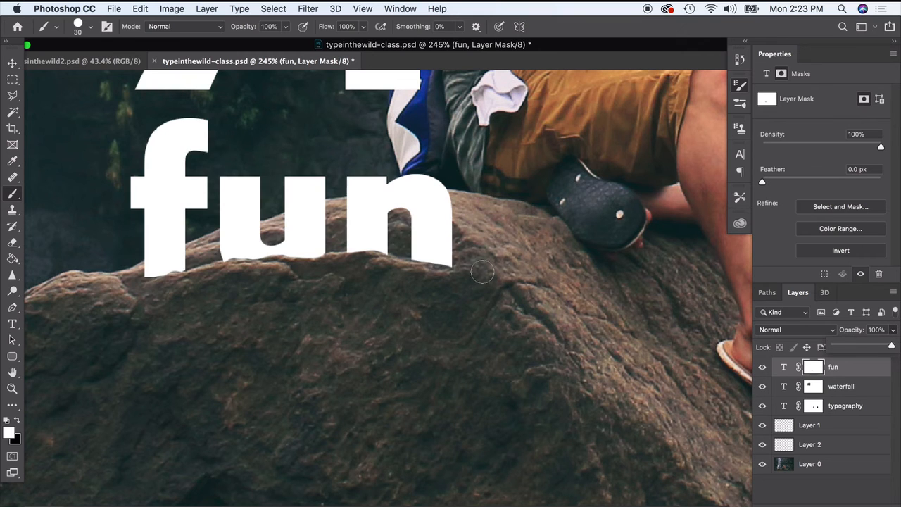
scroll(451, 309, down, 2)
scroll(451, 310, down, 1)
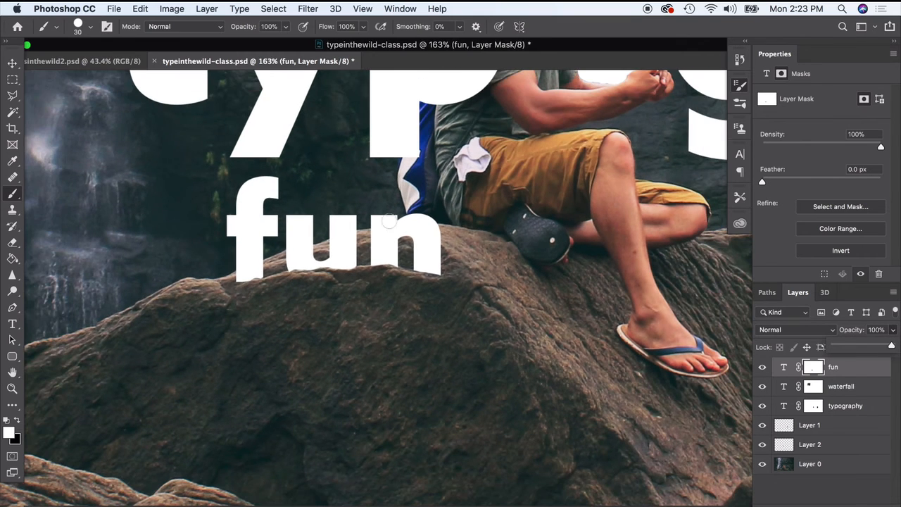
Step: Add a new layer above "fun", try a black 30 px hard brush stroke at the base of the "f", and undo it
click(11, 63)
click(860, 501)
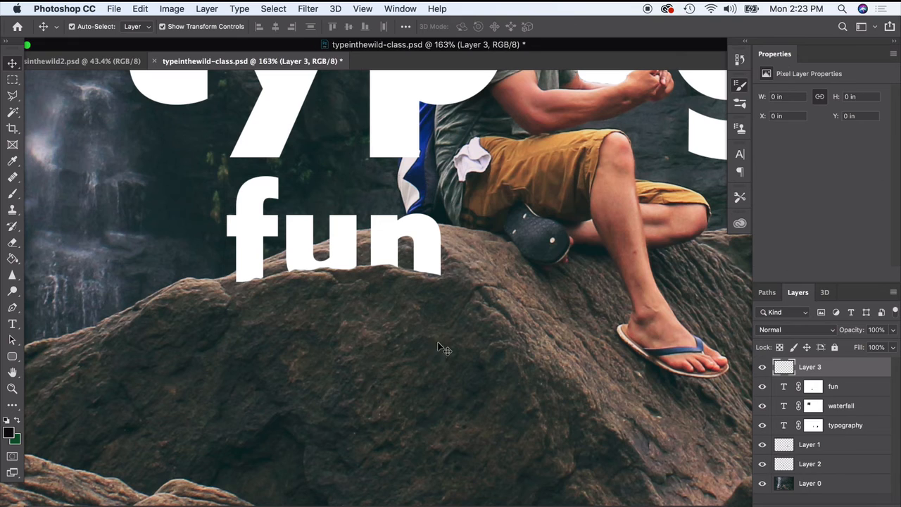
click(10, 193)
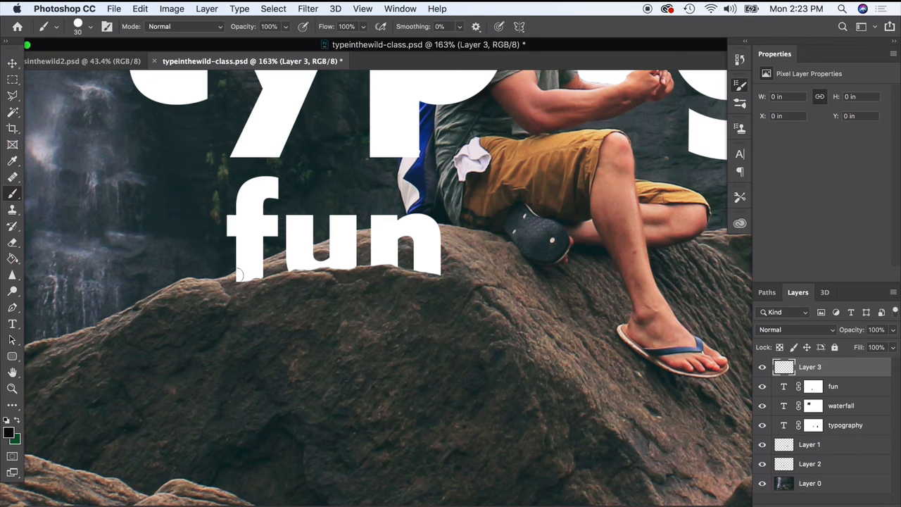
drag(247, 276, 262, 274)
key(super+z)
Step: Switch to the Soft Round brush with 0% hardness and set its size to 76 px
click(87, 27)
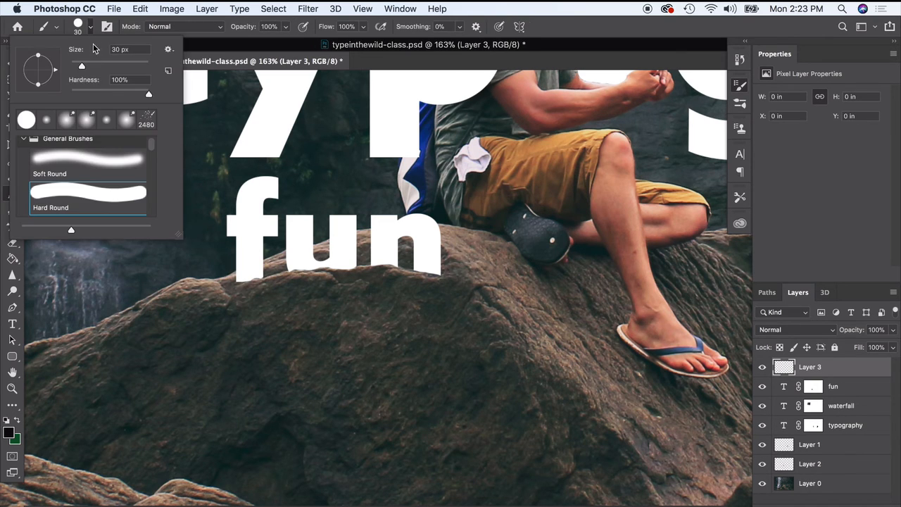
click(81, 171)
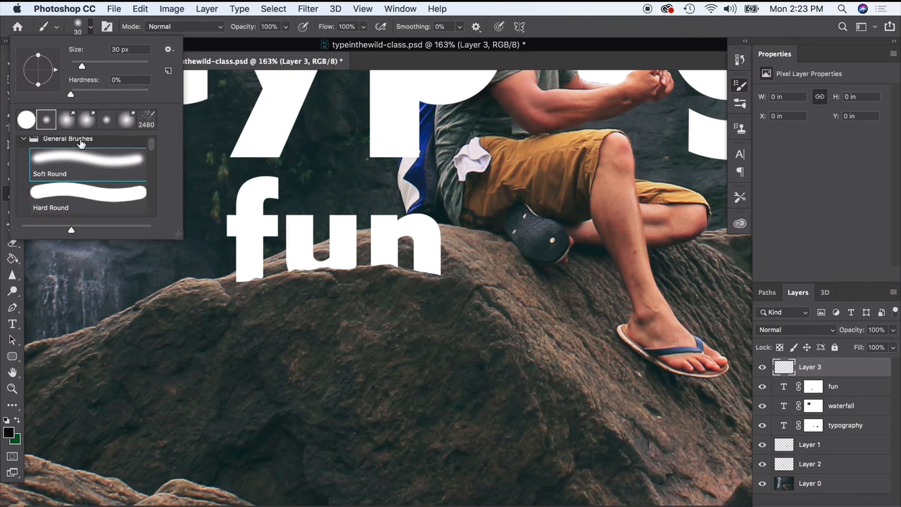
click(90, 27)
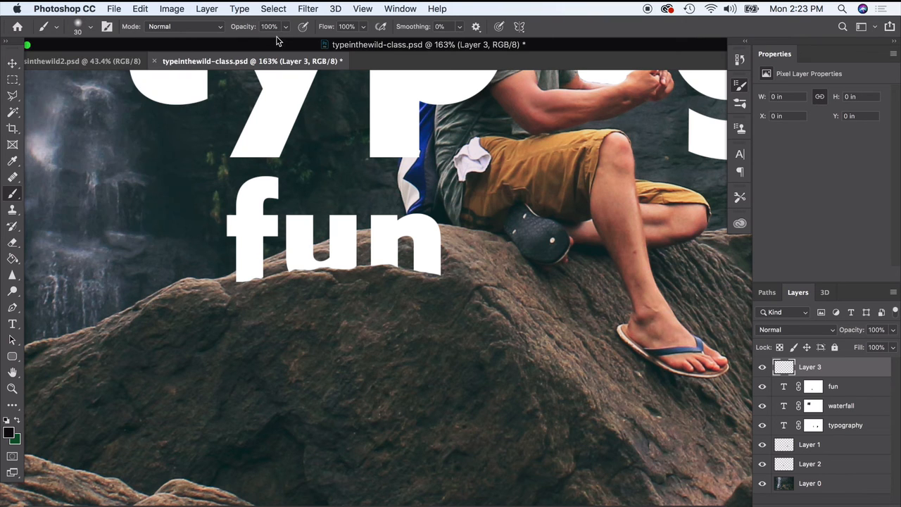
click(90, 27)
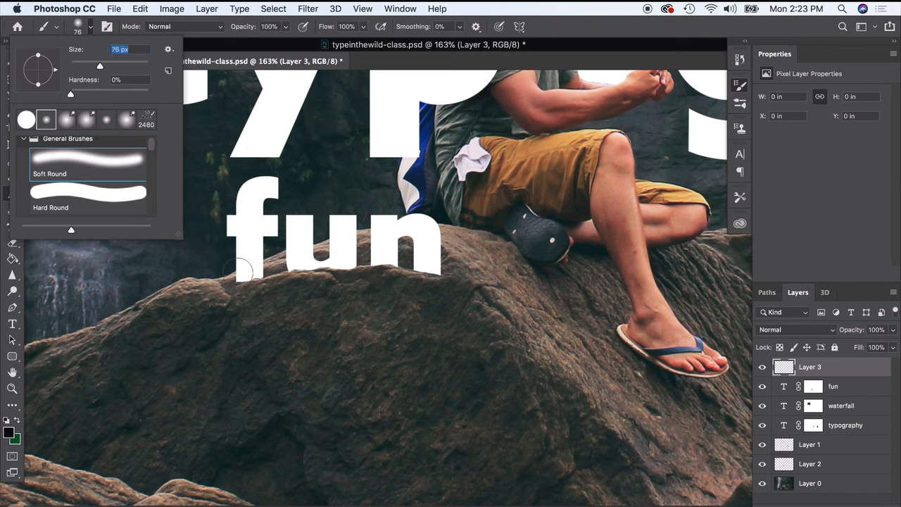
Step: Paint soft black shadows around the bases of the "fun" letters on Layer 3 and move that layer below the "typography" layer
drag(239, 268, 281, 261)
drag(829, 378, 830, 435)
mouse_move(261, 265)
mouse_down()
mouse_move(369, 256)
mouse_move(429, 262)
mouse_move(316, 263)
mouse_move(219, 280)
mouse_move(261, 307)
mouse_move(266, 299)
mouse_move(247, 288)
mouse_move(310, 277)
mouse_move(374, 274)
mouse_move(443, 291)
mouse_move(210, 292)
mouse_move(207, 256)
mouse_move(263, 238)
mouse_move(208, 256)
mouse_move(278, 228)
mouse_move(420, 218)
mouse_up()
Step: Undo the last change and trim the excess shadow around "fun" with a soft 63 px Eraser
click(12, 242)
key(super+z)
click(91, 29)
click(95, 66)
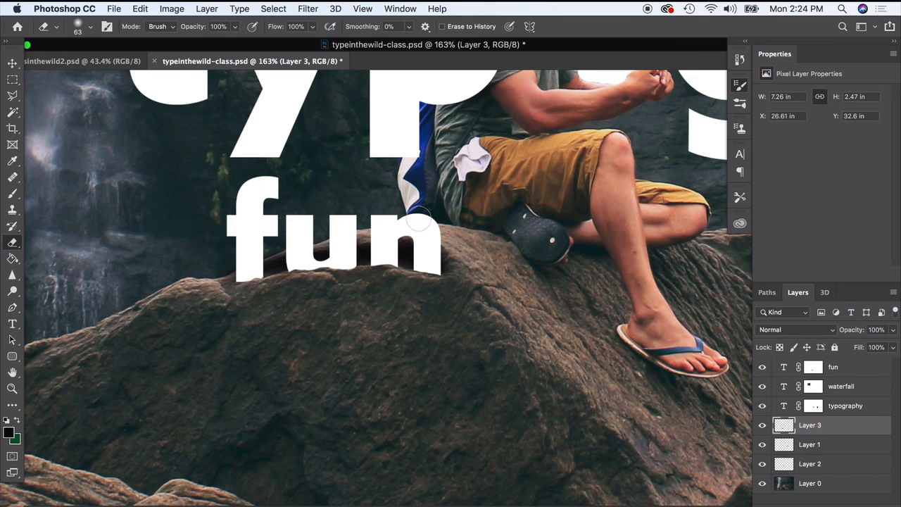
Step: Lower the opacity of the shadow on Layer 3 to 49% and toggle the layer's visibility to compare
click(892, 333)
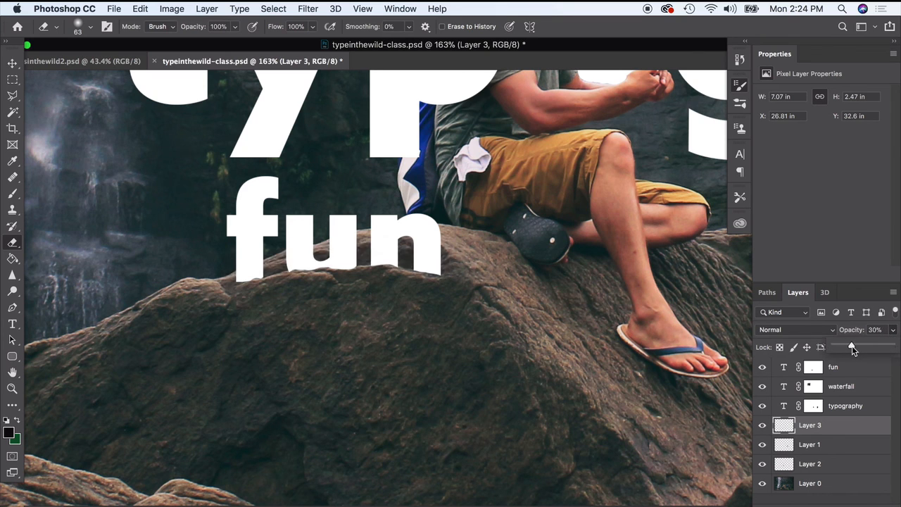
click(12, 63)
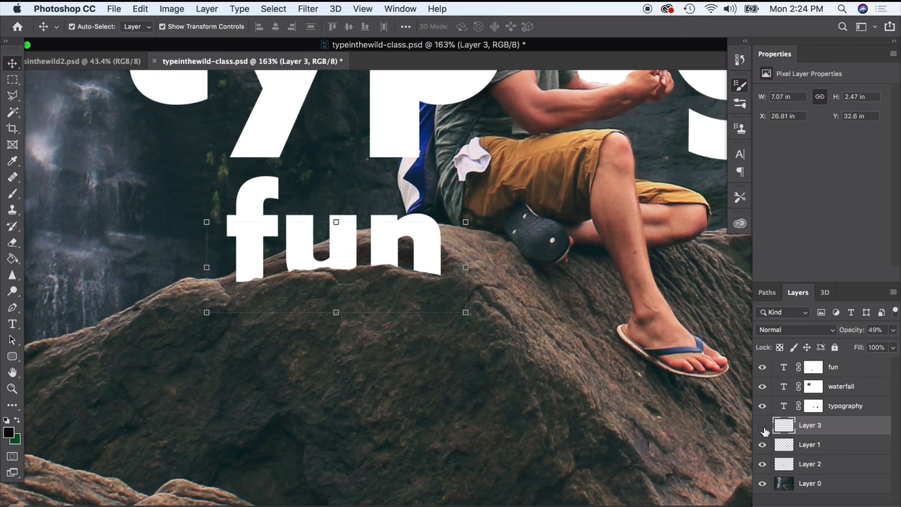
click(763, 427)
Step: Examine the whole composition to judge how all three words blend into the photo
click(618, 301)
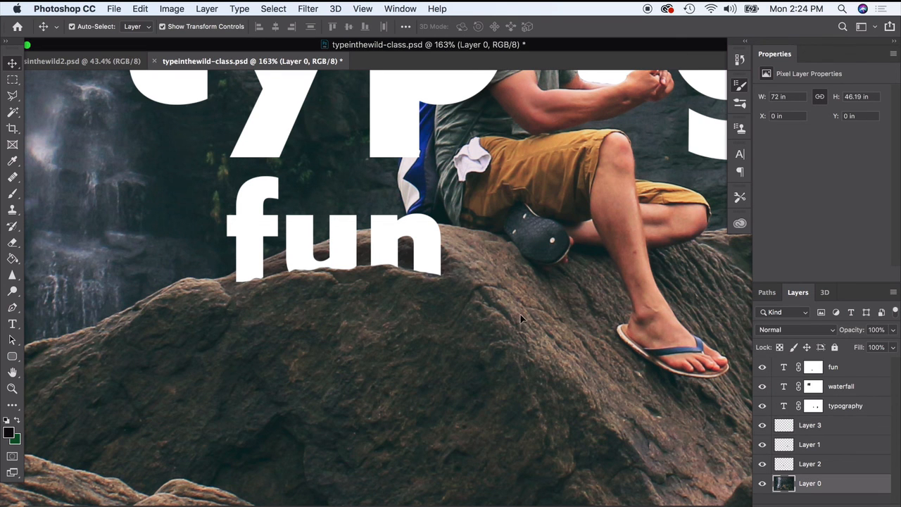
scroll(522, 322, down, 3)
scroll(400, 296, down, 4)
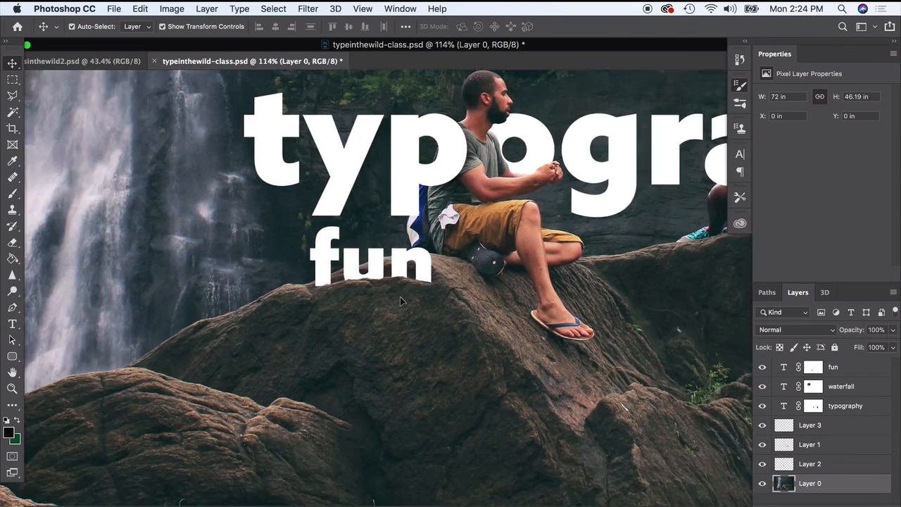
scroll(437, 313, down, 5)
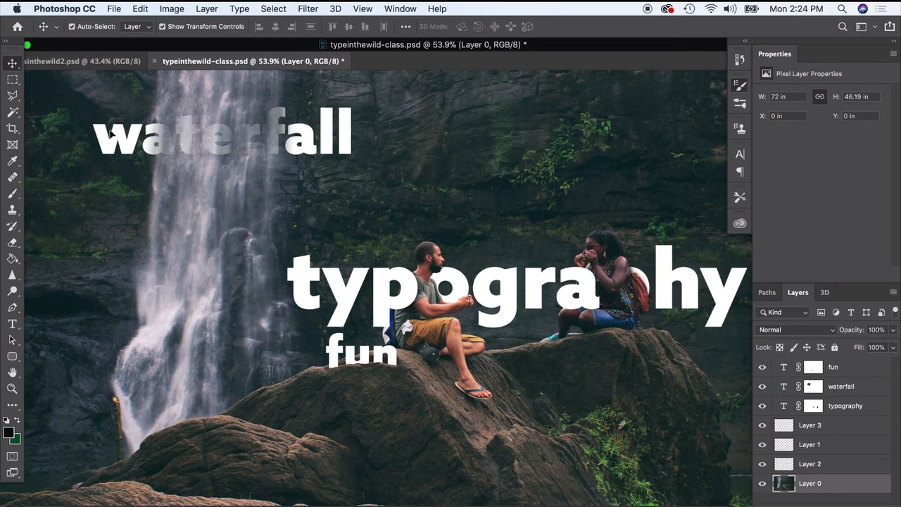
scroll(613, 287, right, 2)
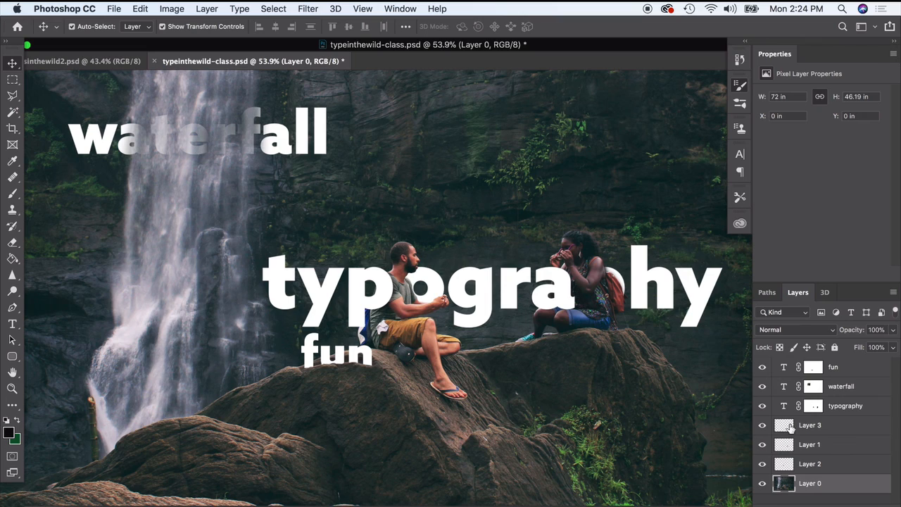